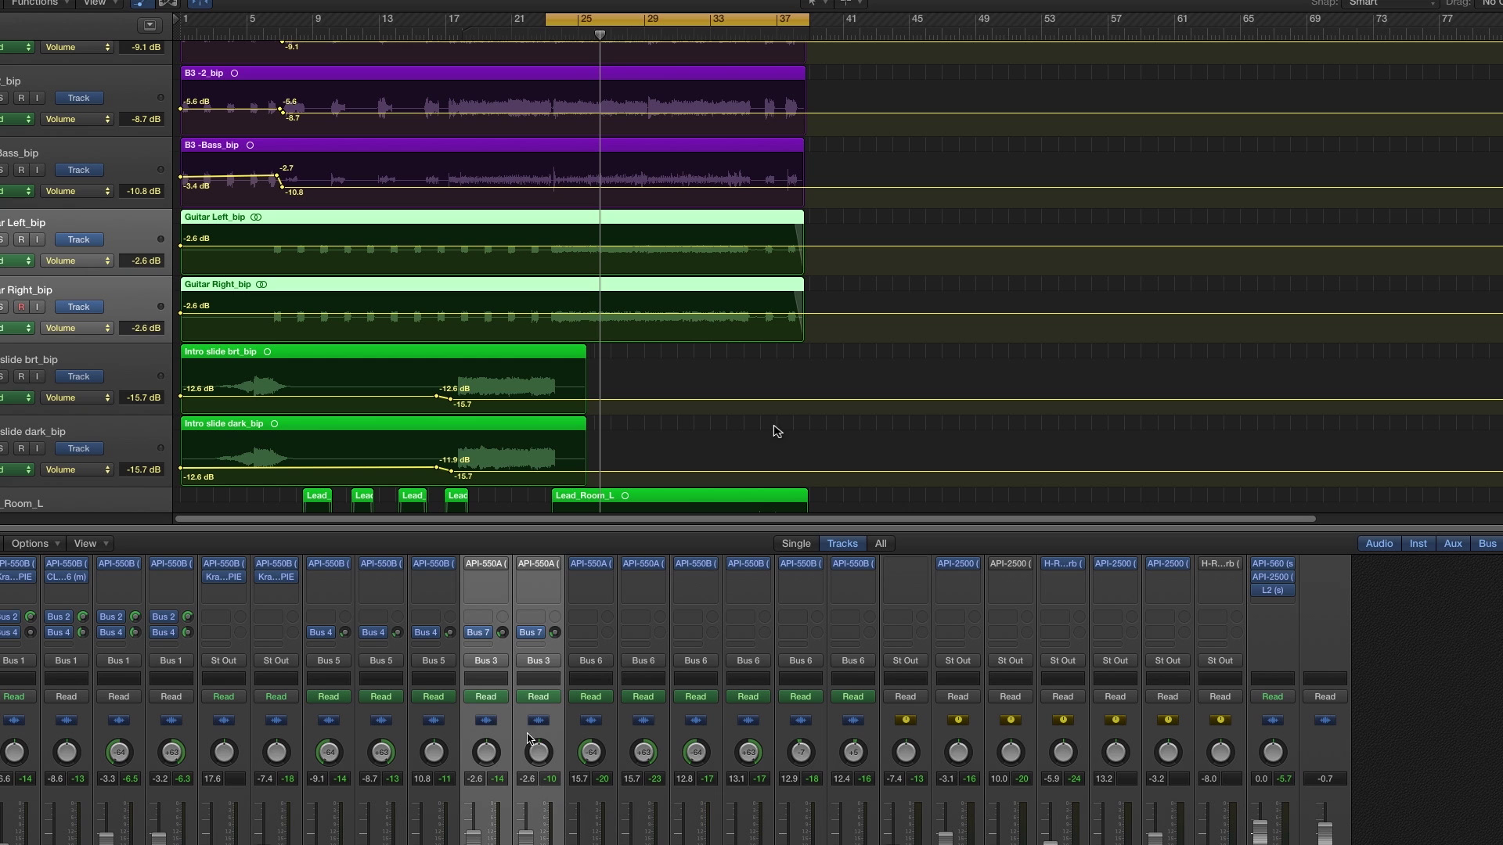
- Select the Guitar Left and Guitar Right channels together in the mixer and play back part of the song
left_click(487, 754)
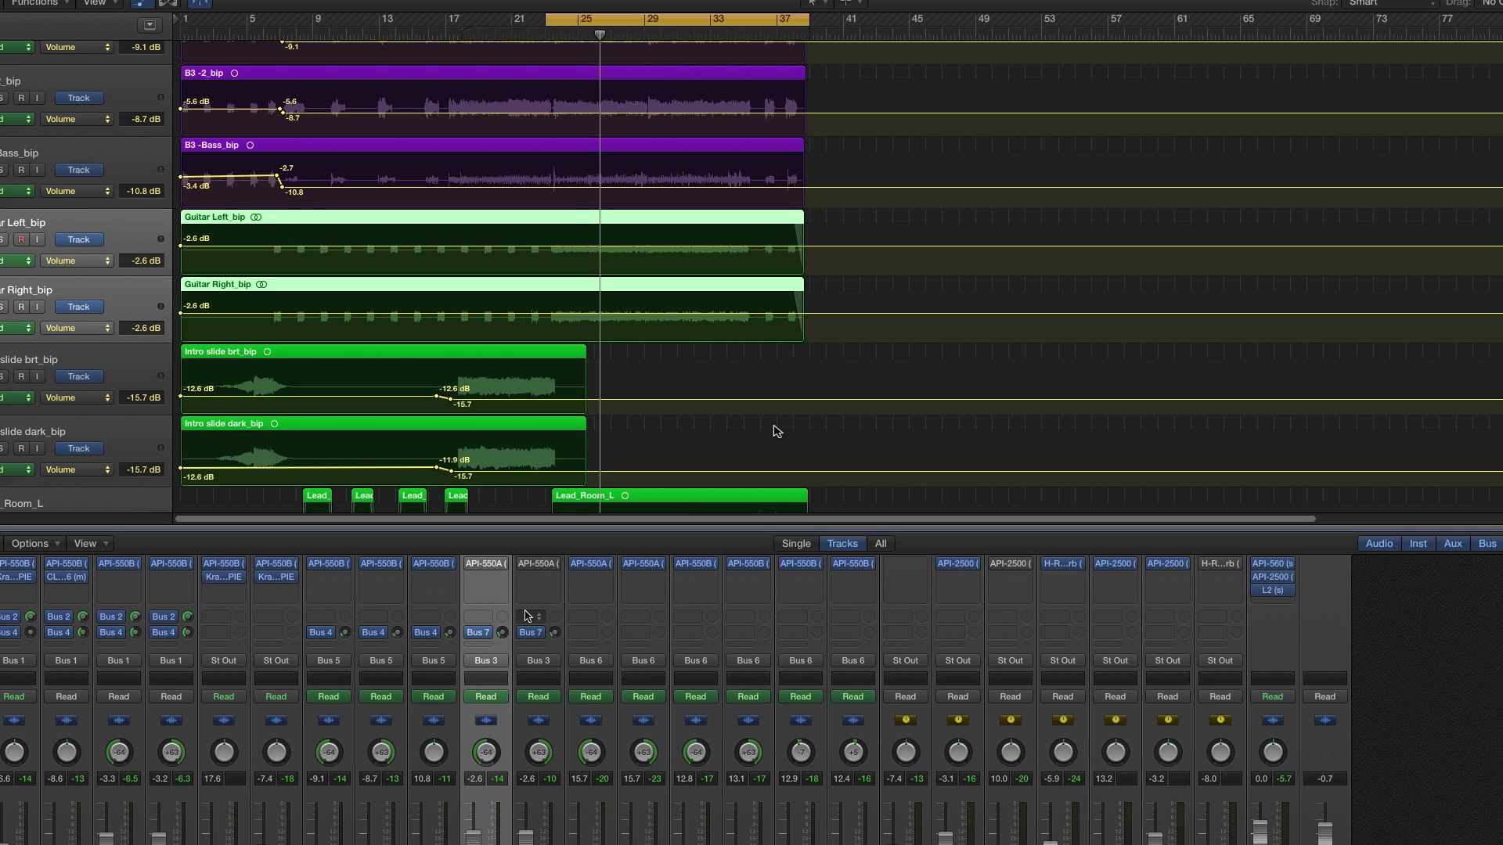
left_click(560, 718, "shift")
key("space")
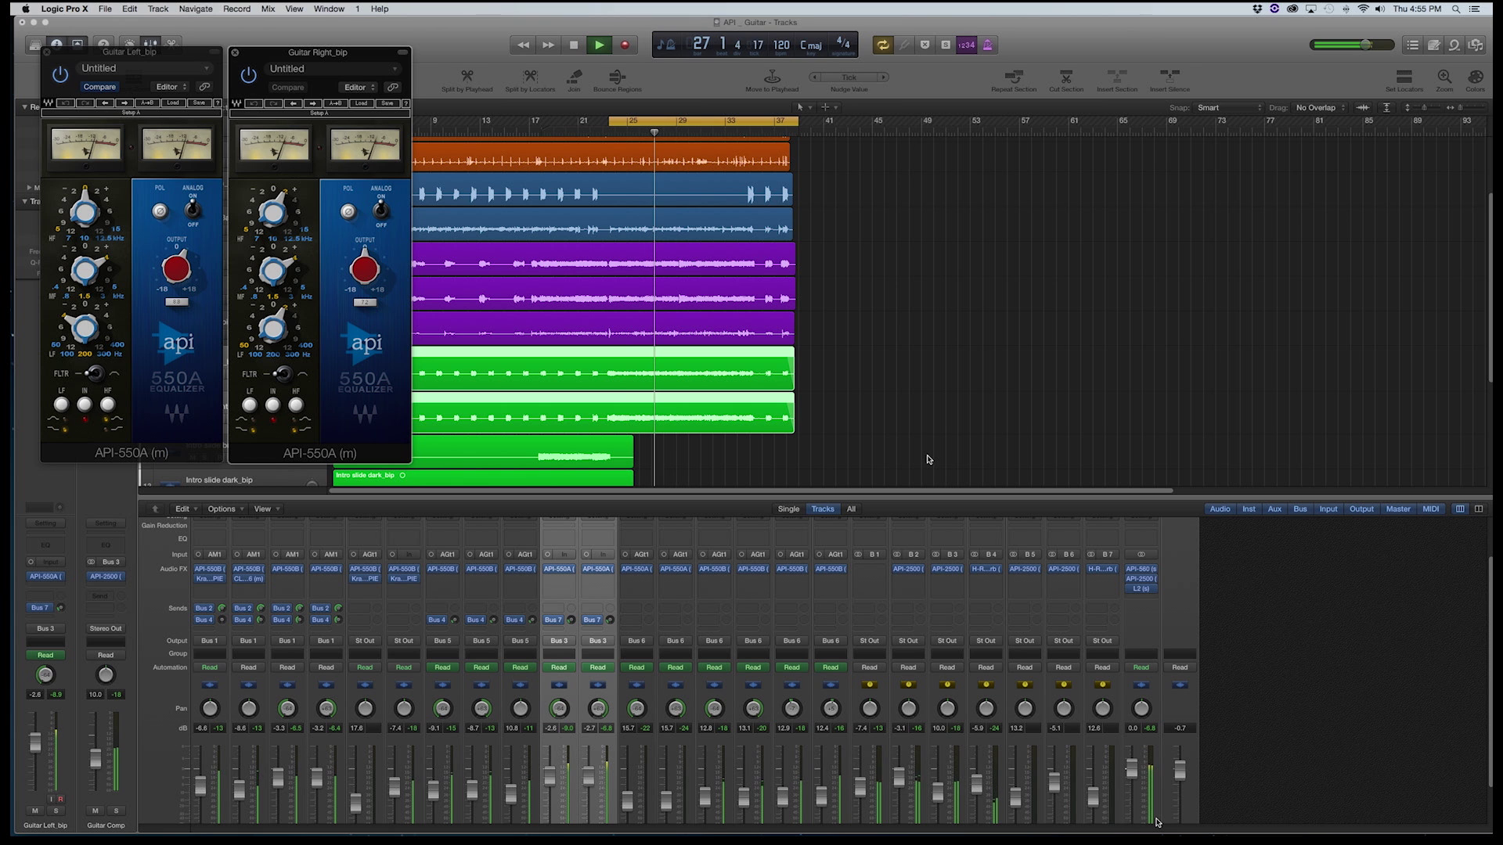
key("space")
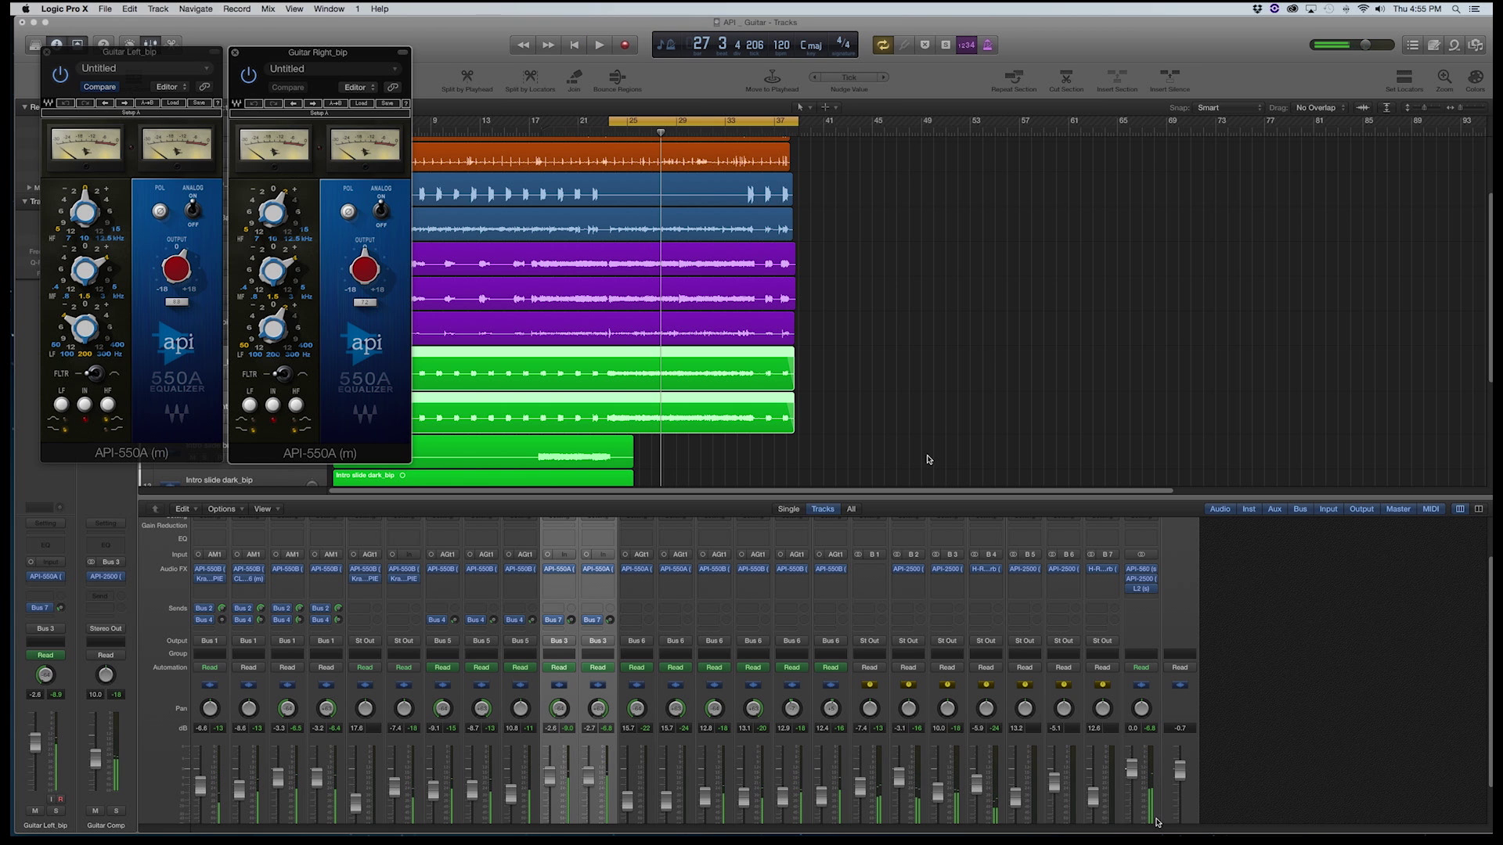
- Set the high-frequency gain of the Guitar Right API-550A equalizer to +4 and audition the change
left_click(106, 264)
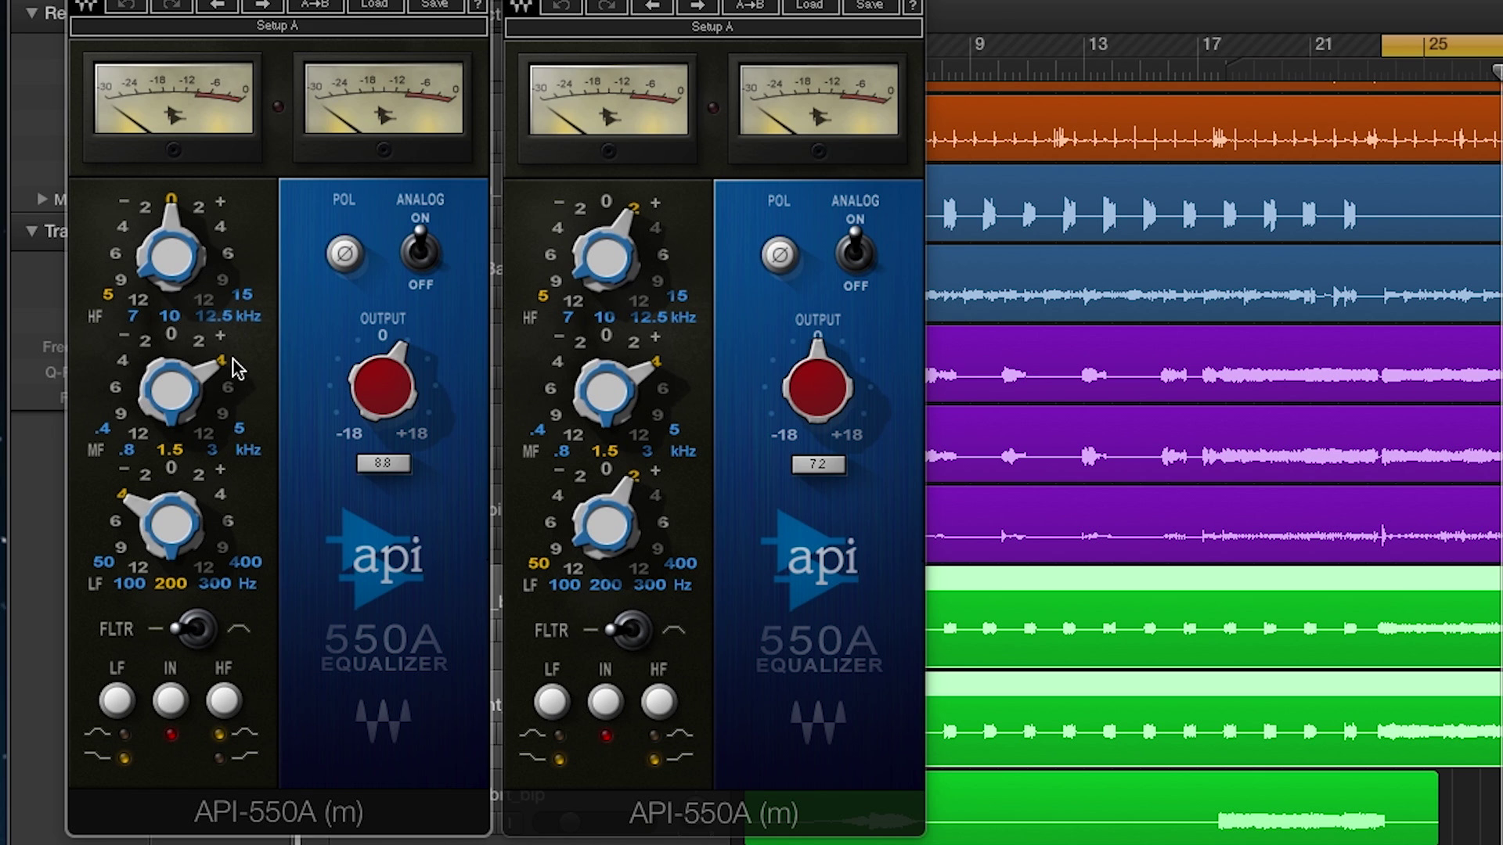
left_click(162, 566)
left_click_drag(631, 223, 658, 242)
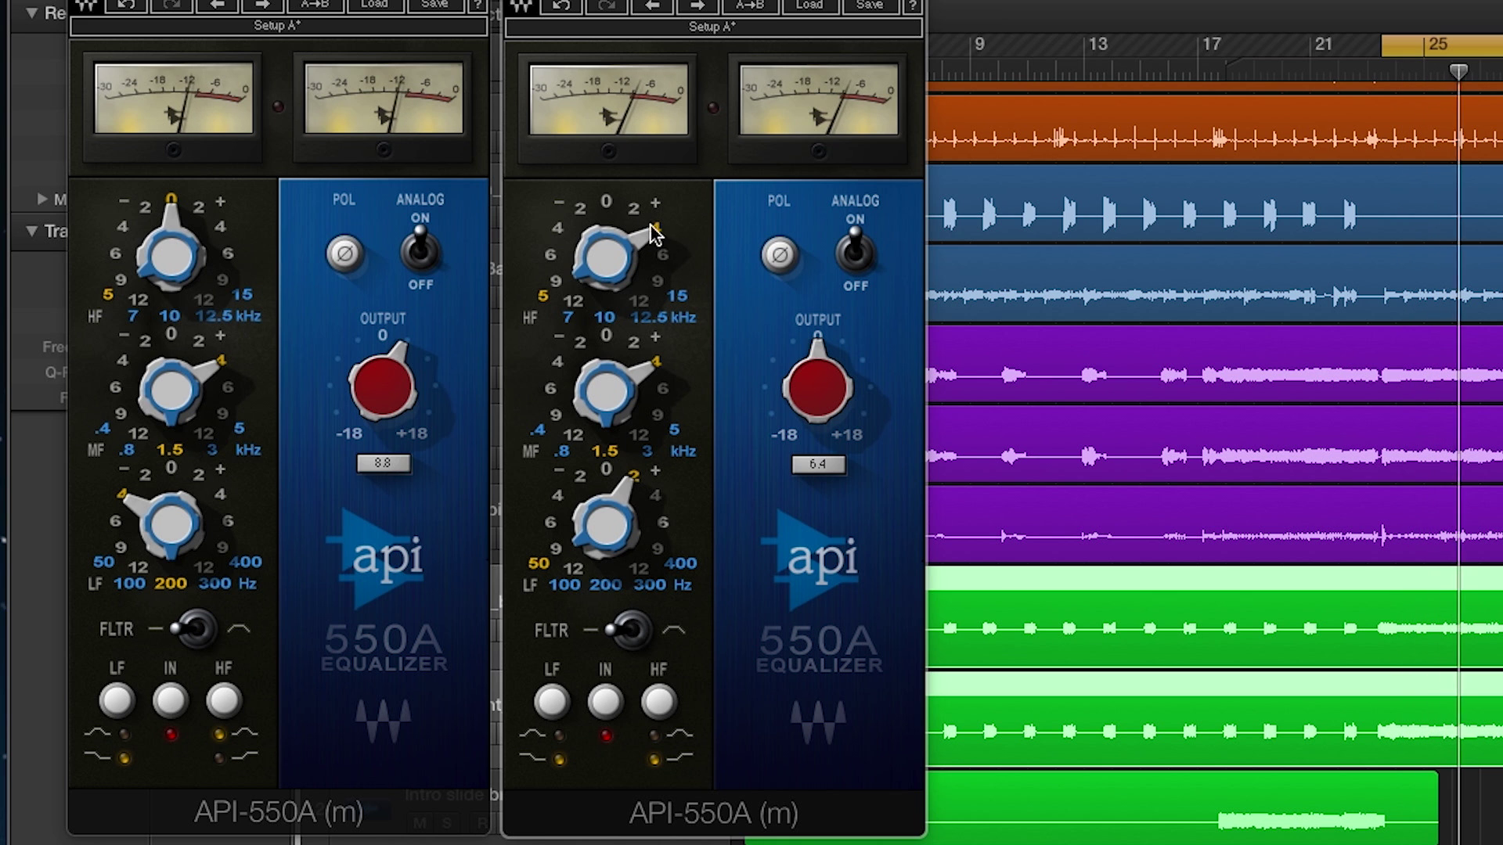
left_click_drag(654, 234, 689, 262)
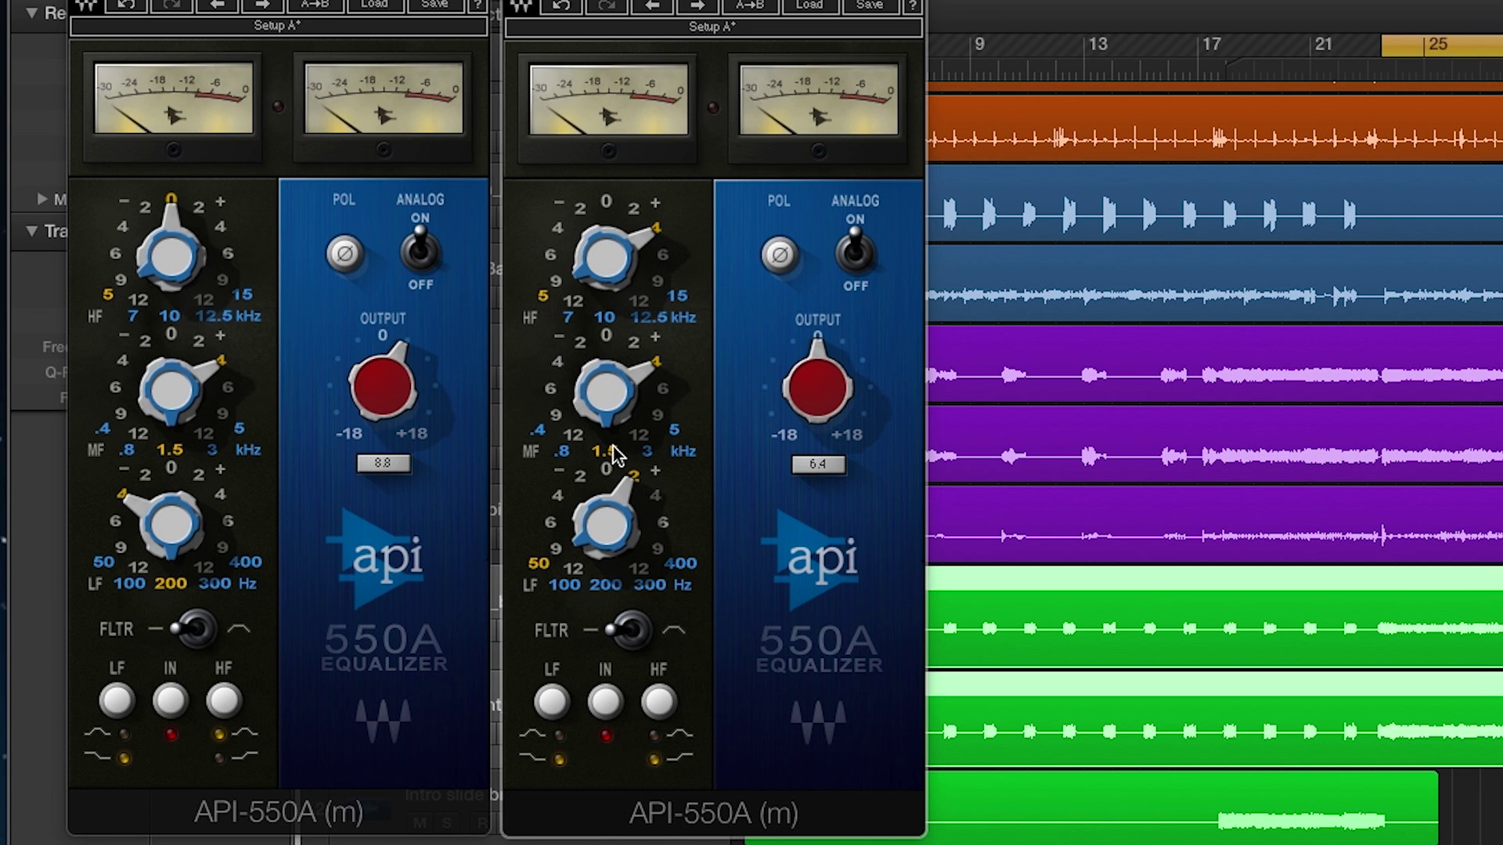
- Try the Guitar Right equalizer's mid band at gains of +2 and 0, ending at +2 with the frequency at .8 kHz
left_click_drag(634, 362, 627, 350)
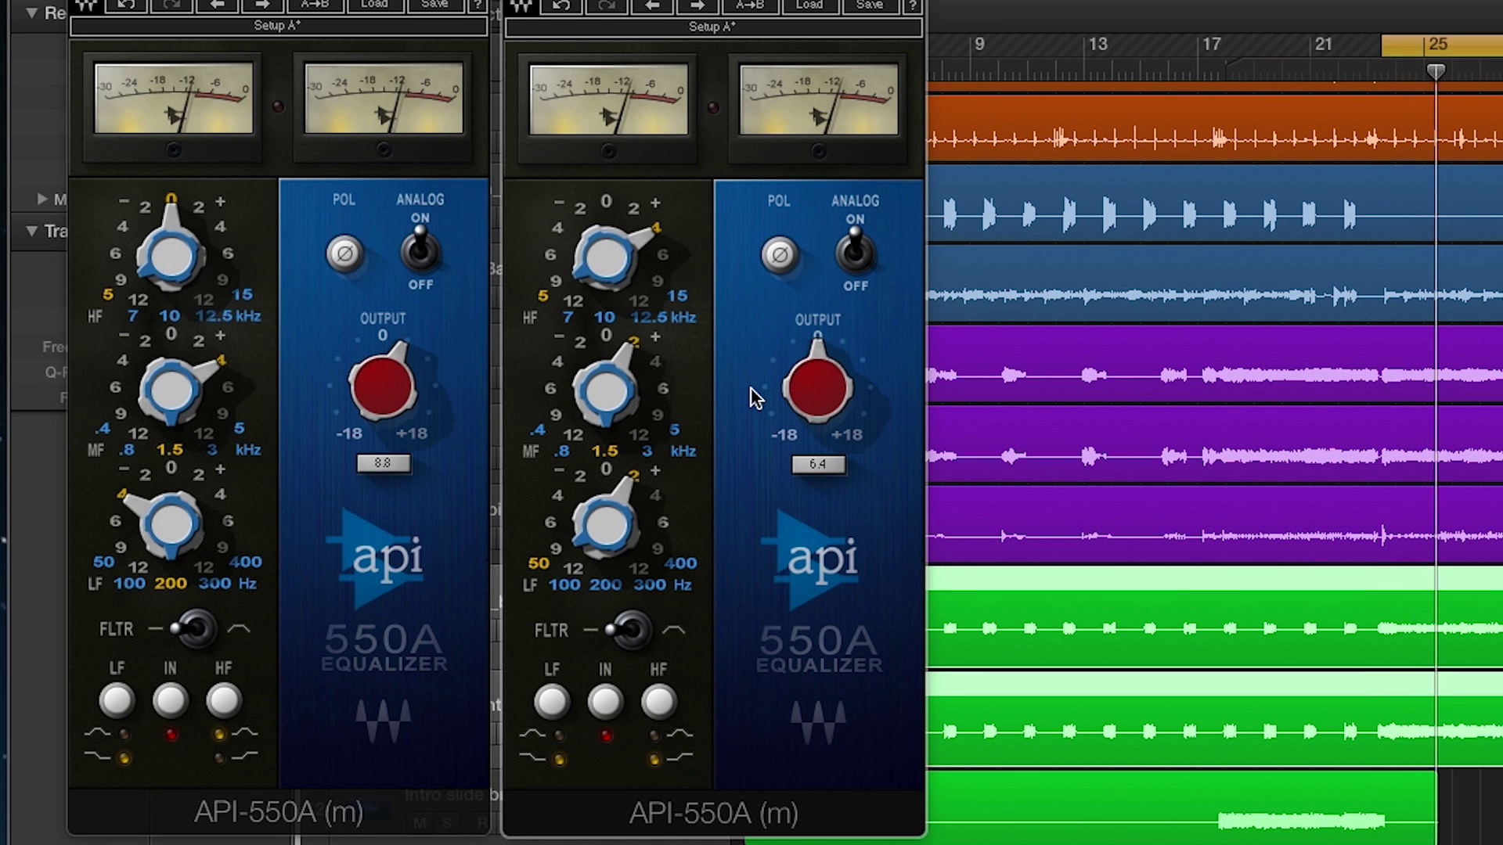
left_click(612, 341)
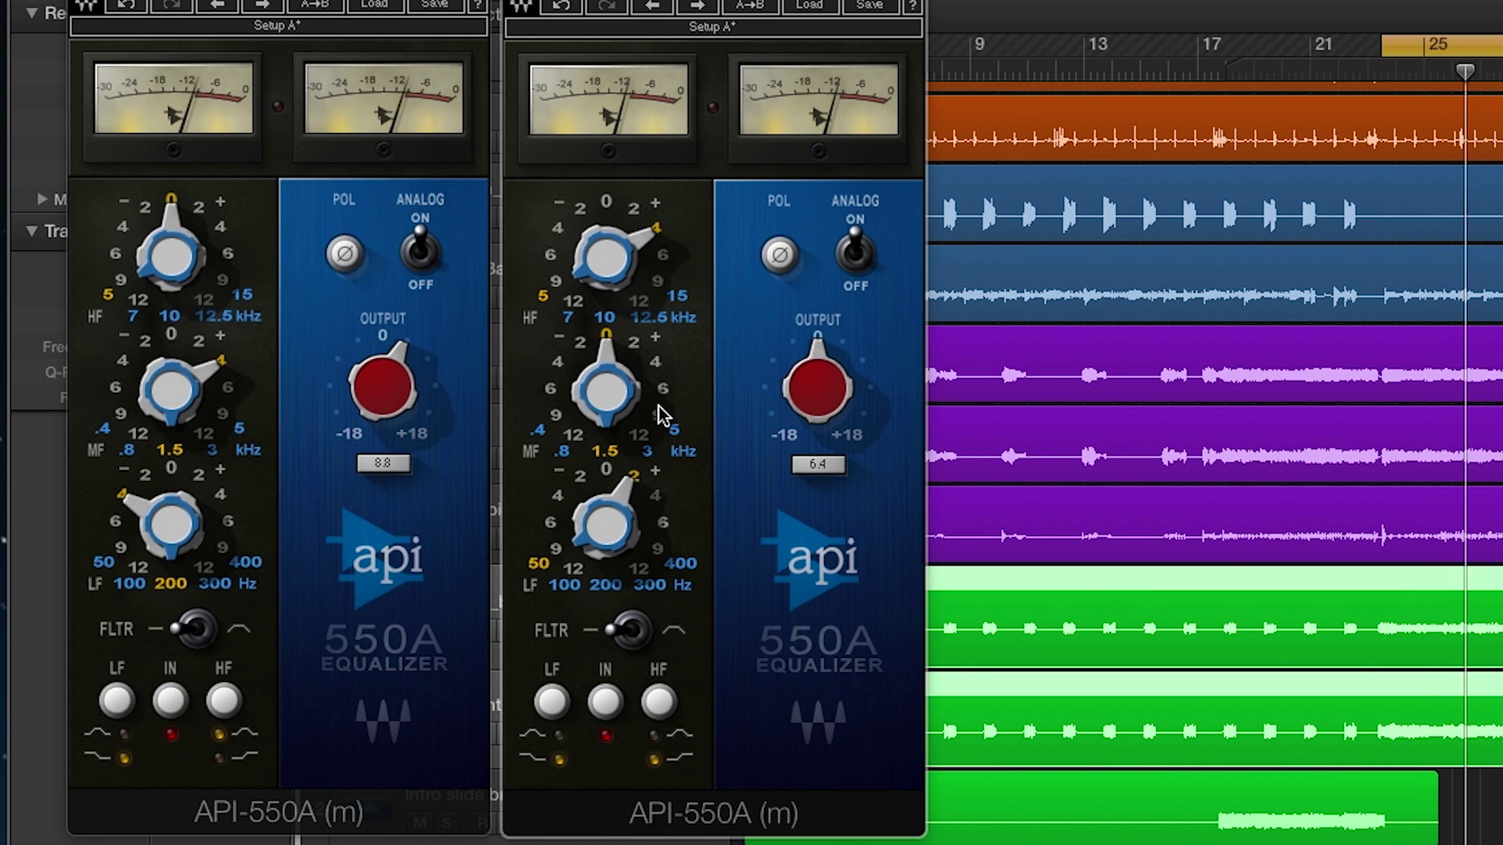
left_click(635, 346)
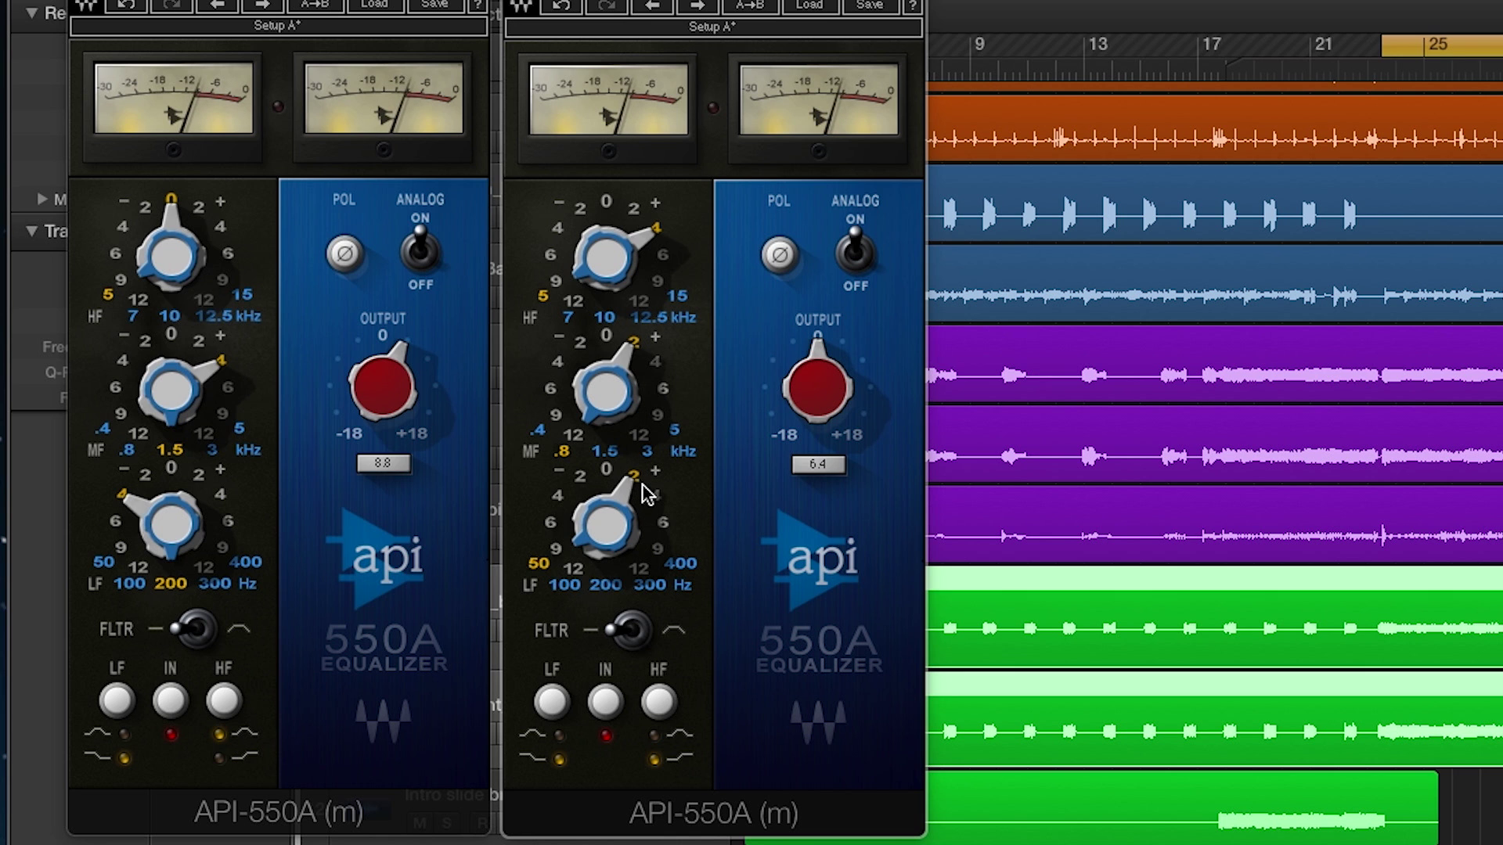
- Try the Guitar Right equalizer's low band at +4, return it to +2, and play back the guitars
left_click_drag(639, 493, 659, 510)
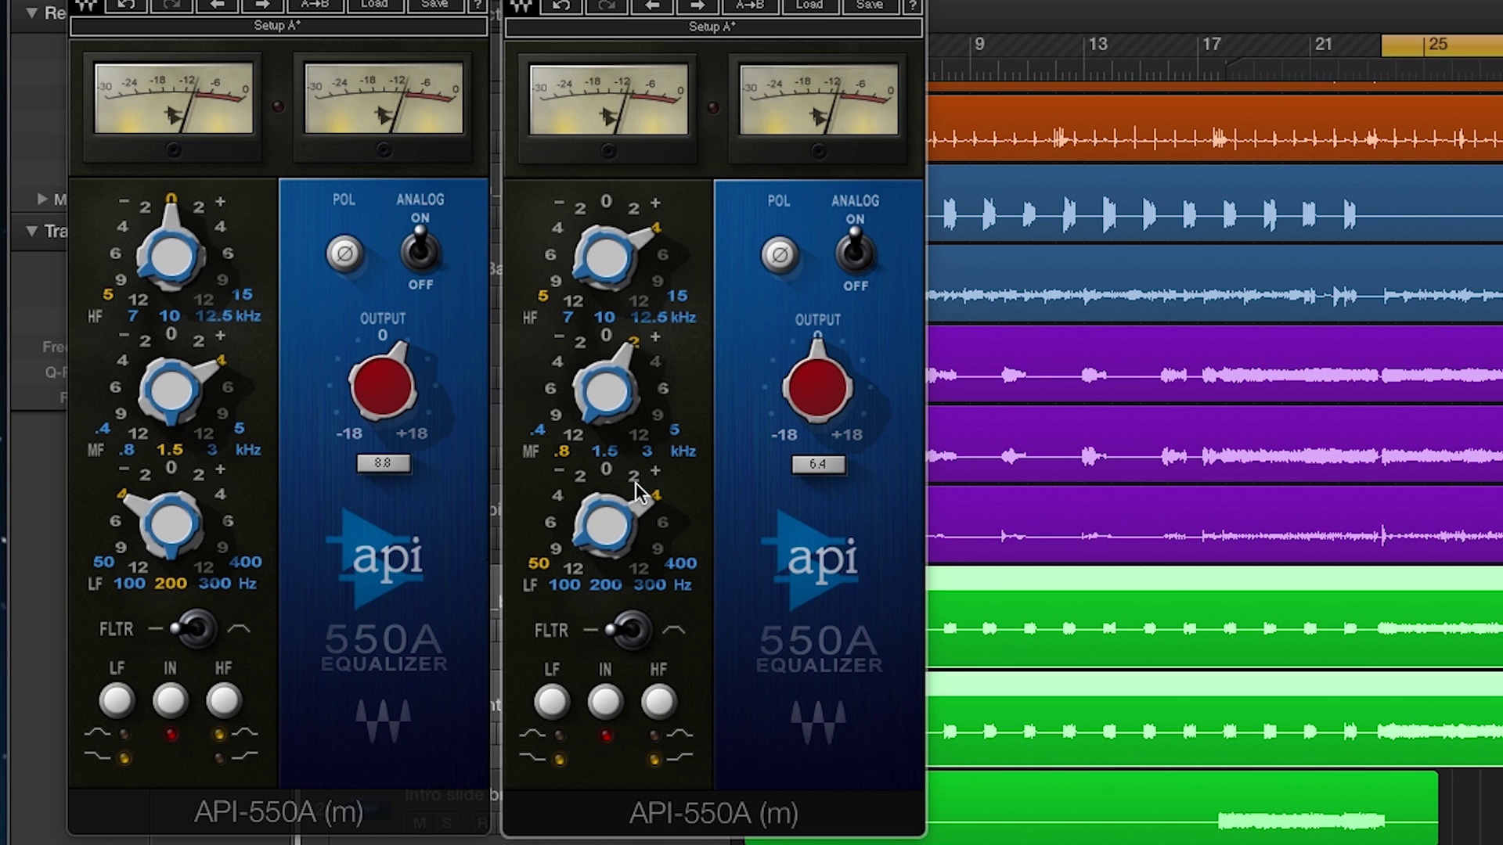
left_click_drag(640, 489, 633, 481)
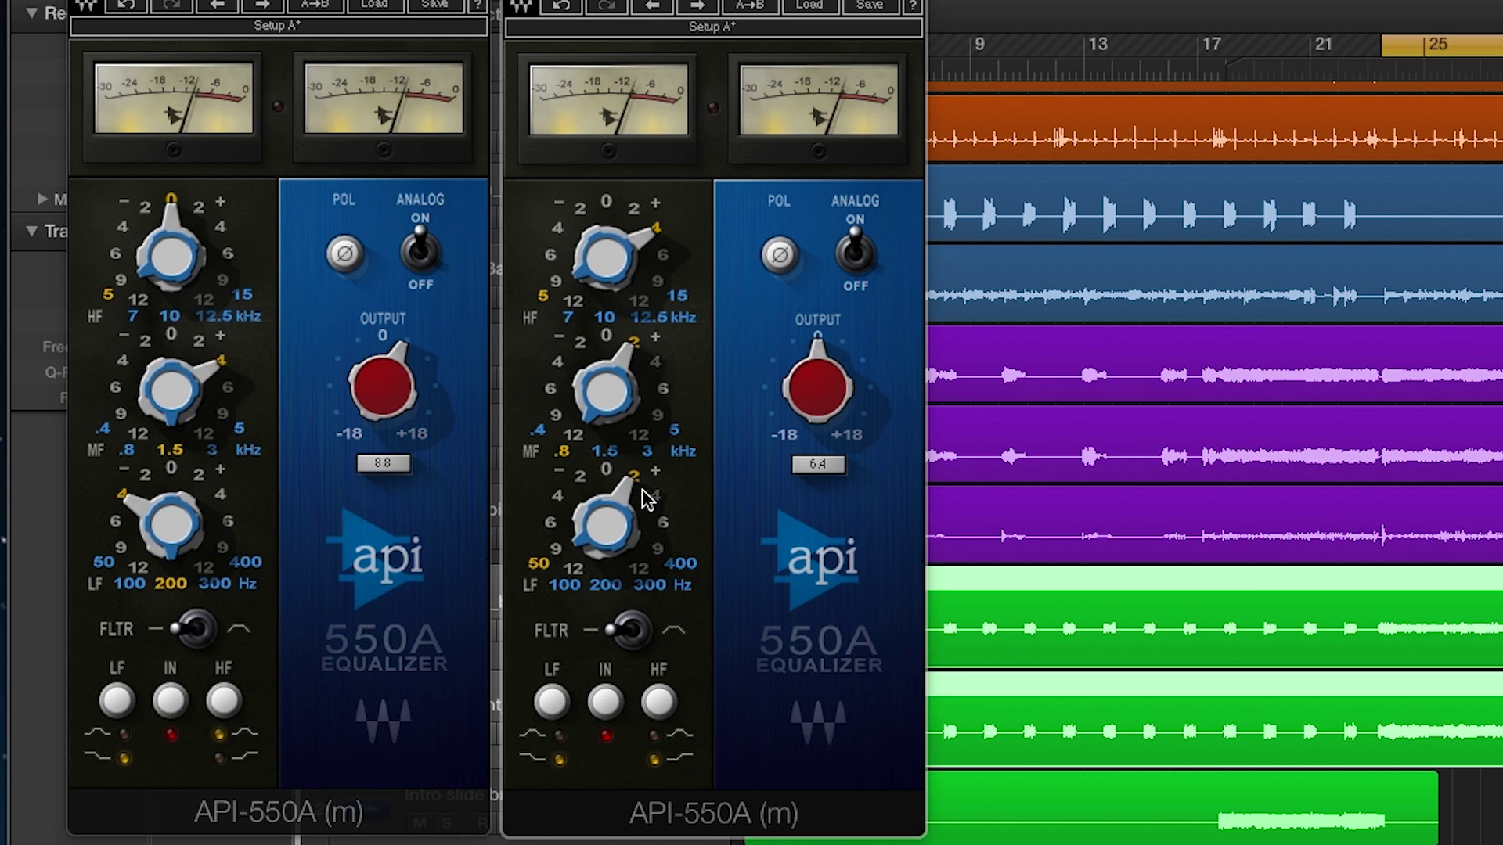
left_click(1459, 66)
key("space")
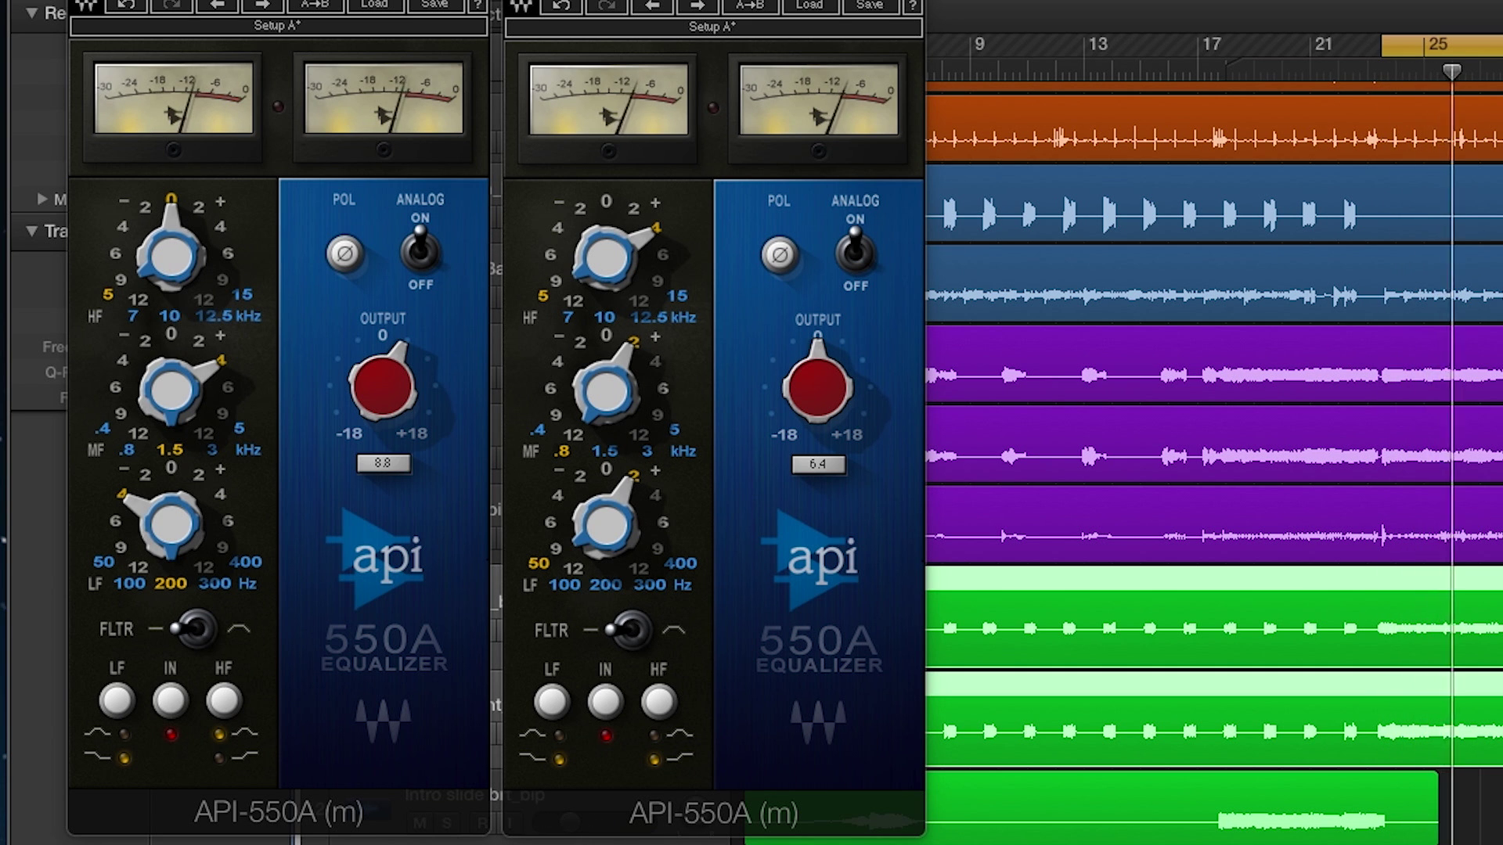
key("space")
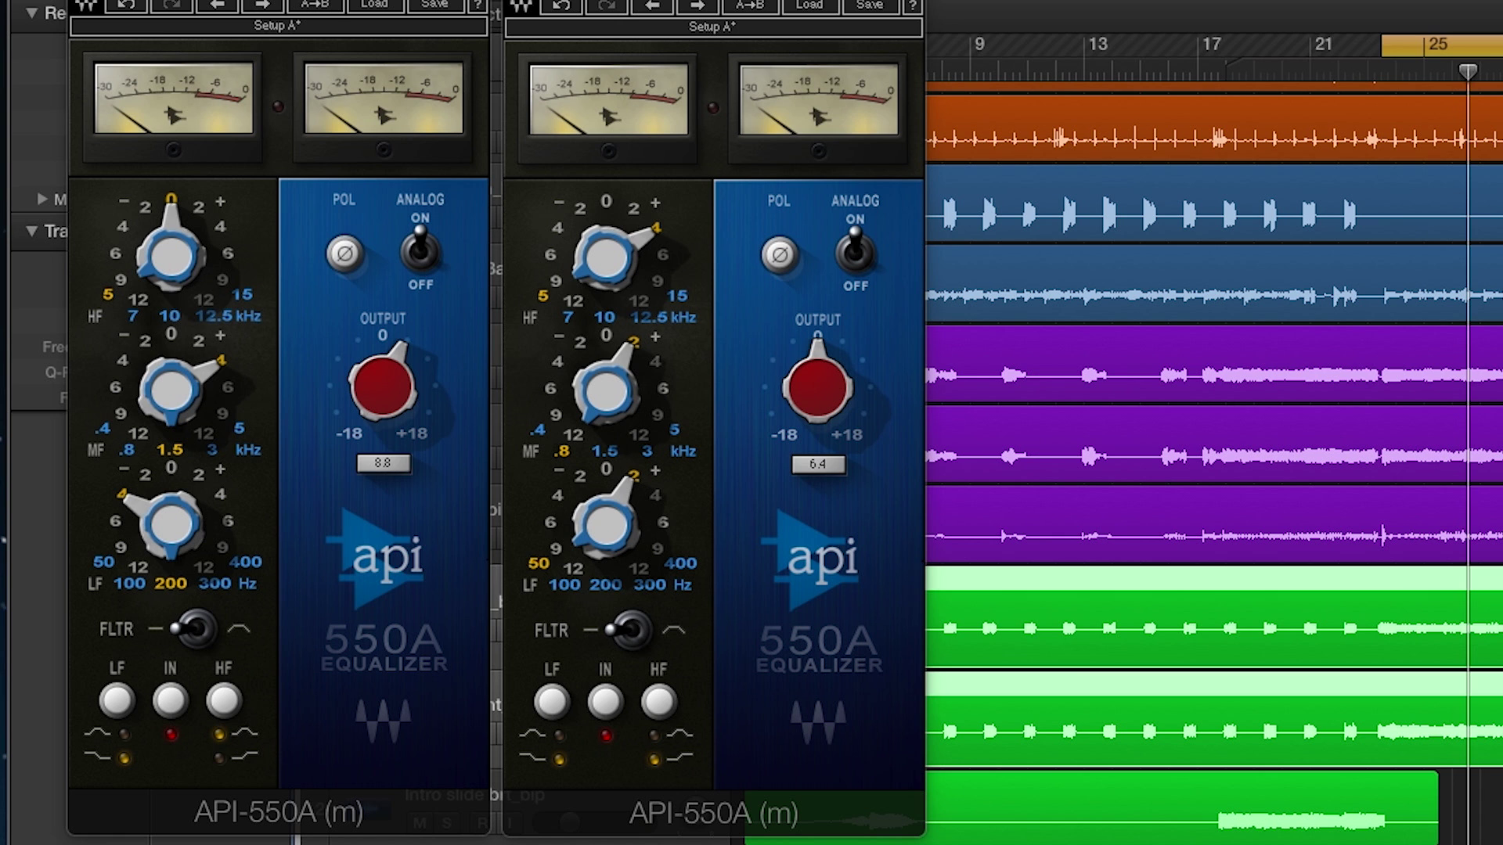
key("space")
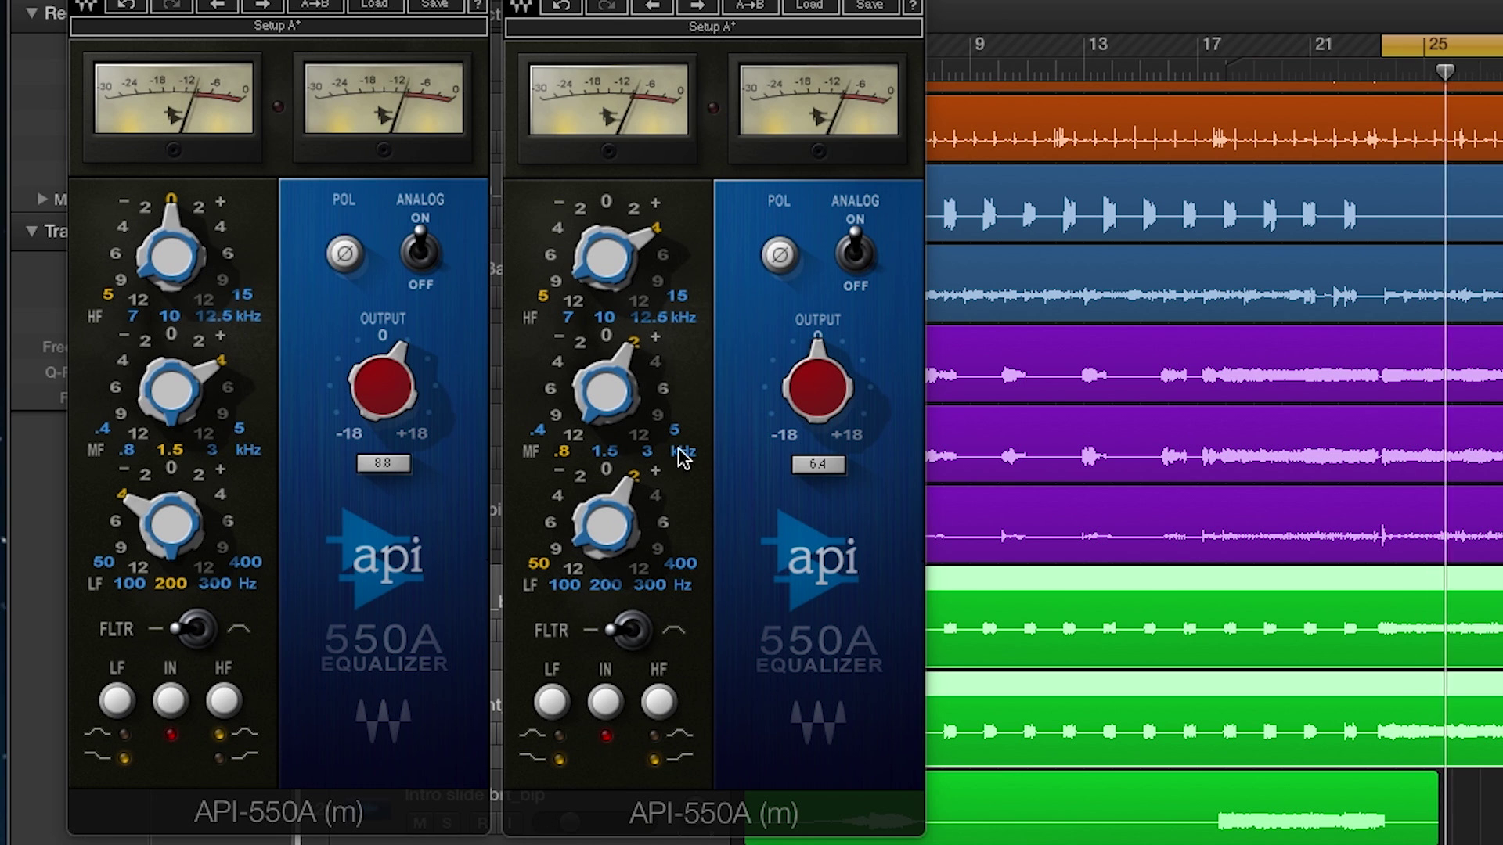
- Return the Guitar Right equalizer's mid band to +4 gain at 1.5 kHz
left_click(657, 367)
left_click(606, 452)
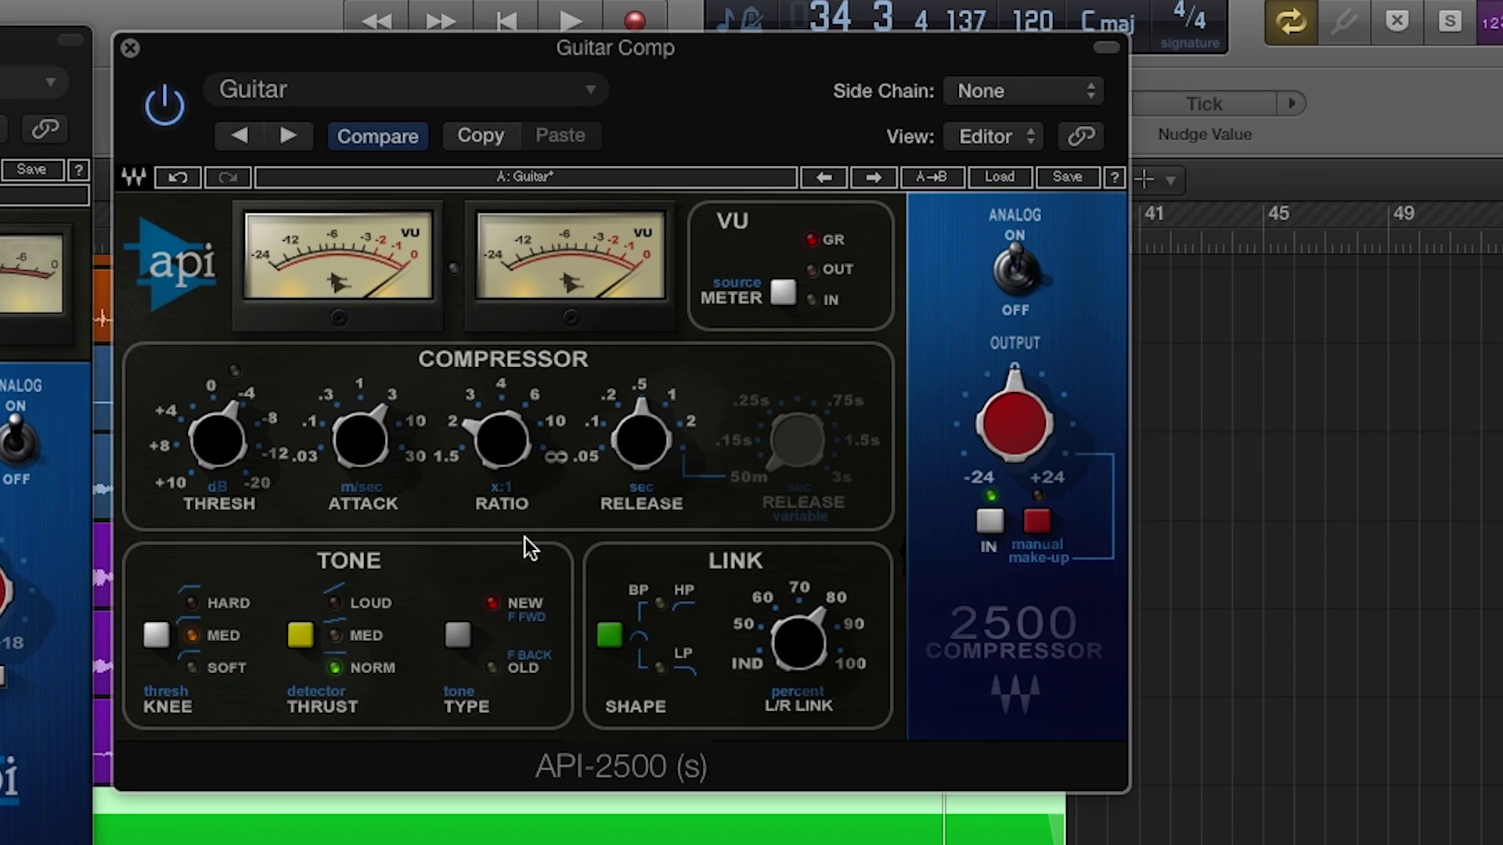
- Compare ratios of 1.5:1 and 4:1 on the Guitar Comp API-2500 during playback, ending slightly below 4:1
mouse_move(460, 451)
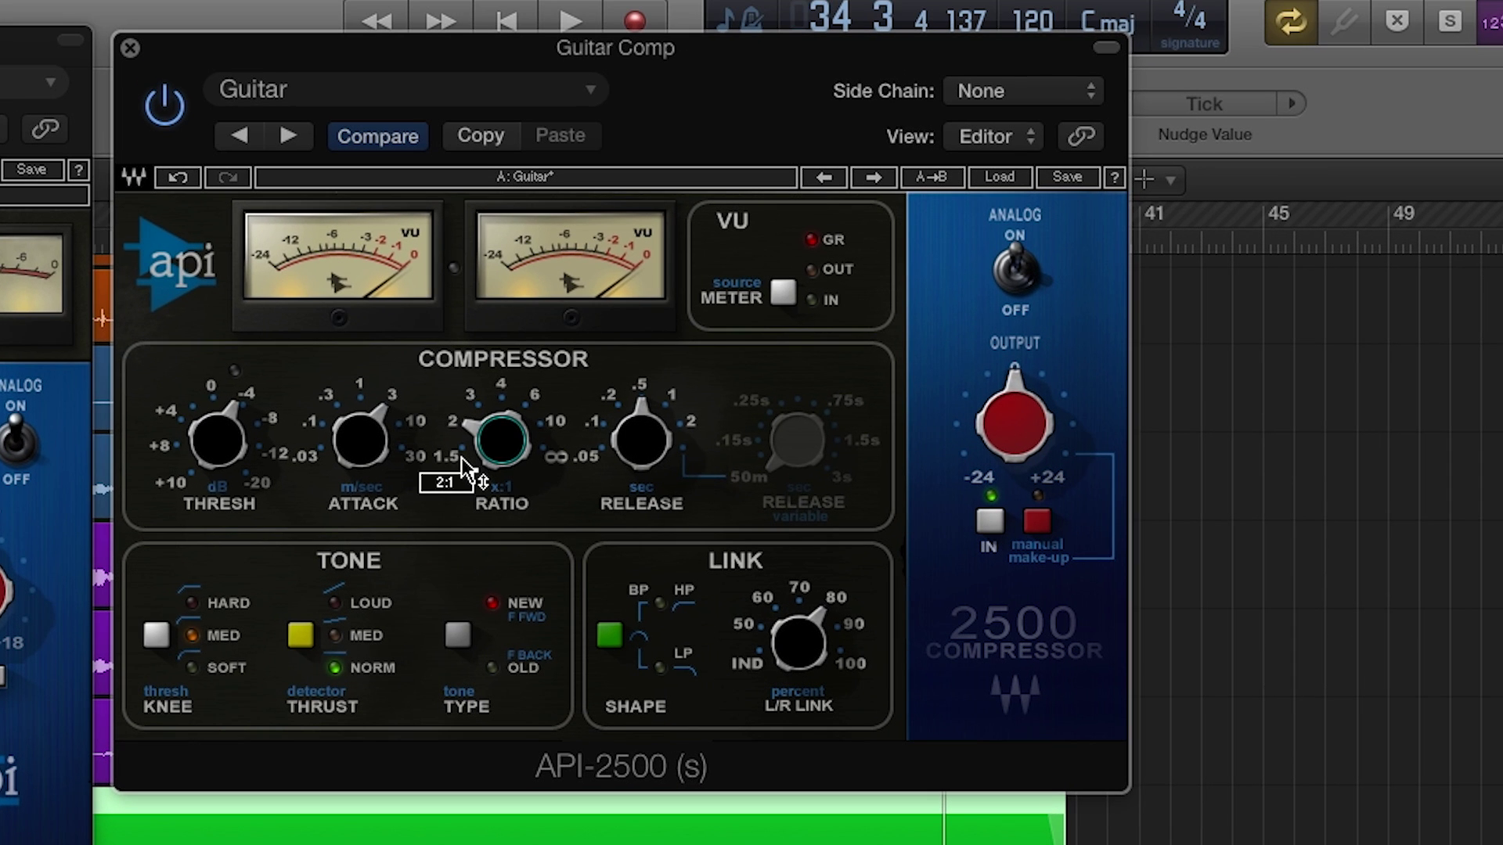
left_click_drag(462, 457, 454, 465)
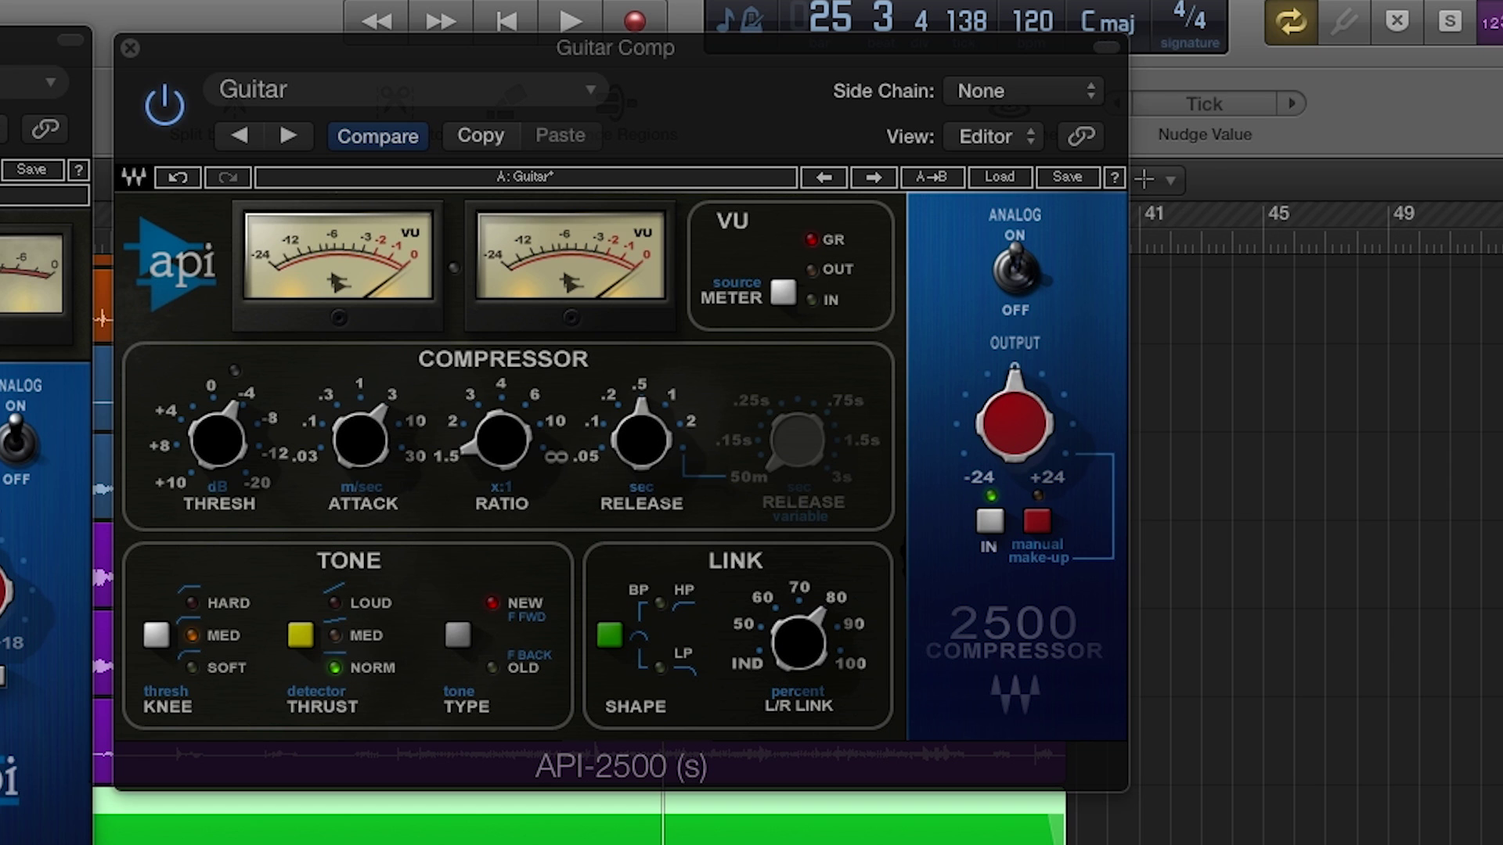
key("space")
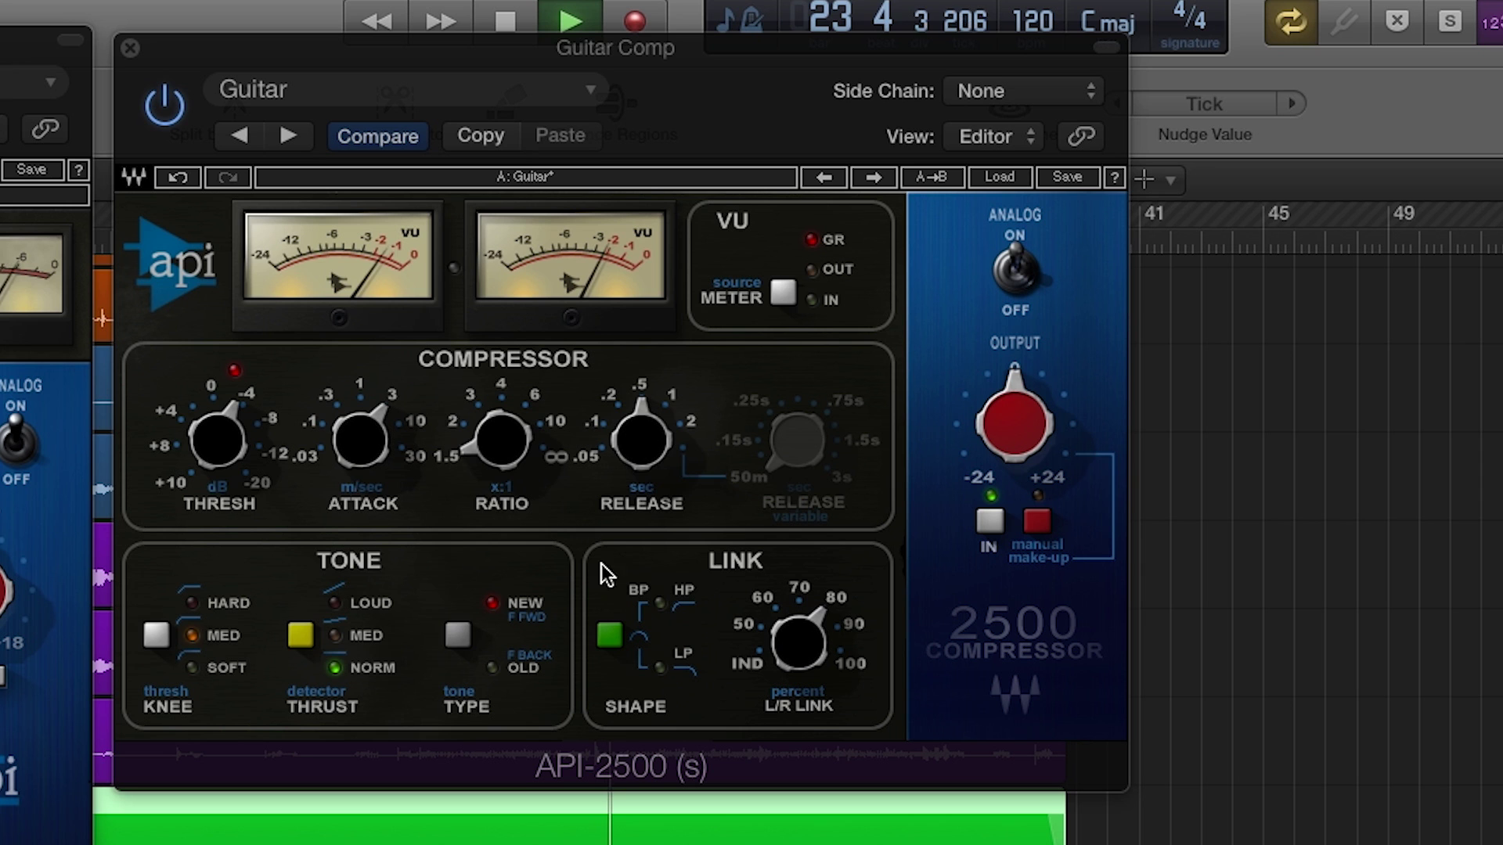
left_click_drag(516, 438, 503, 396)
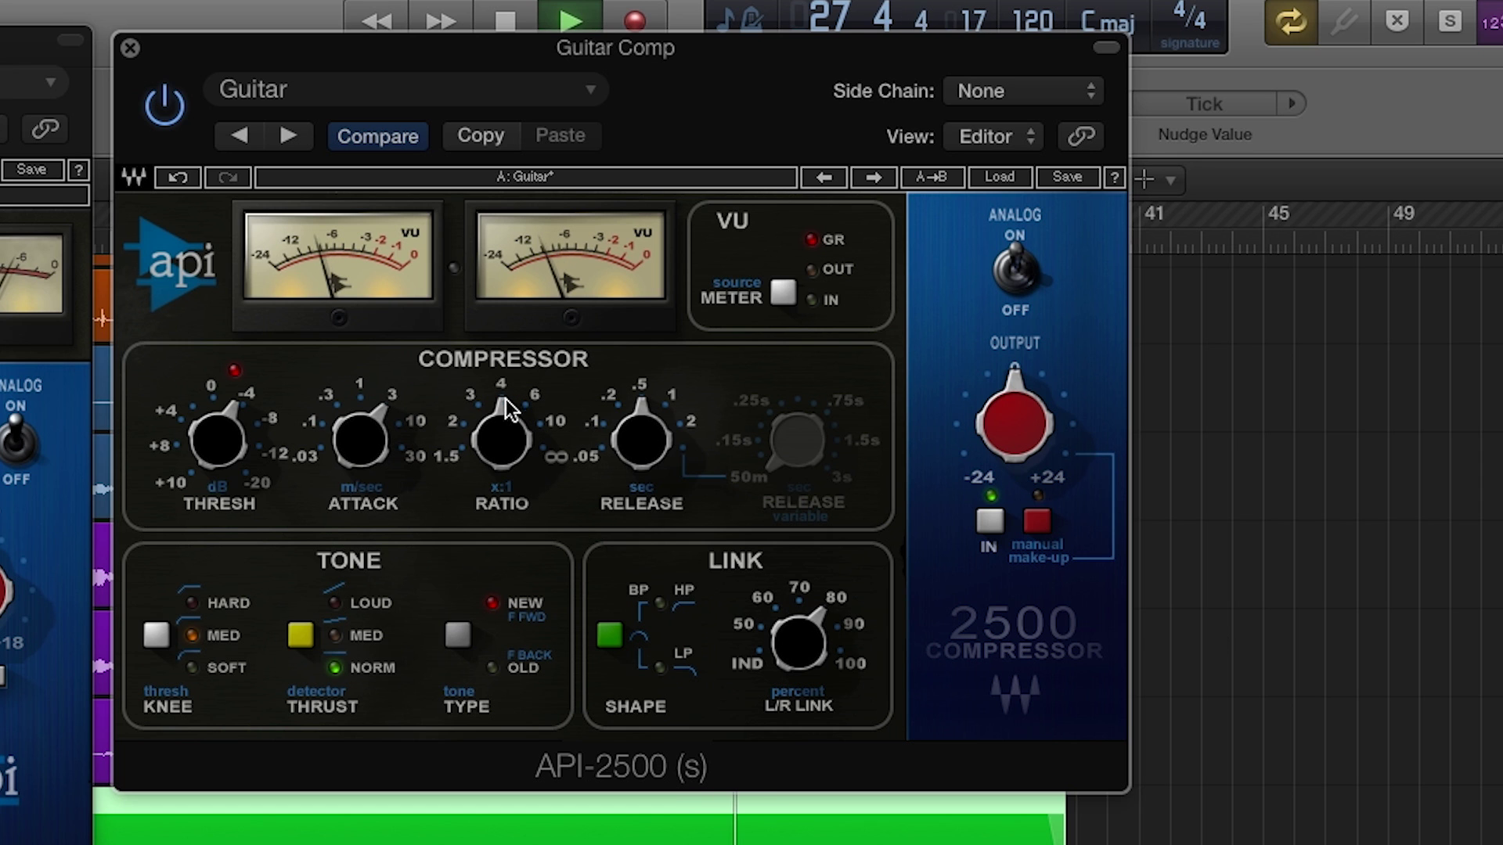
mouse_move(505, 398)
left_mouse_down()
mouse_move(531, 394)
mouse_move(486, 392)
left_mouse_up()
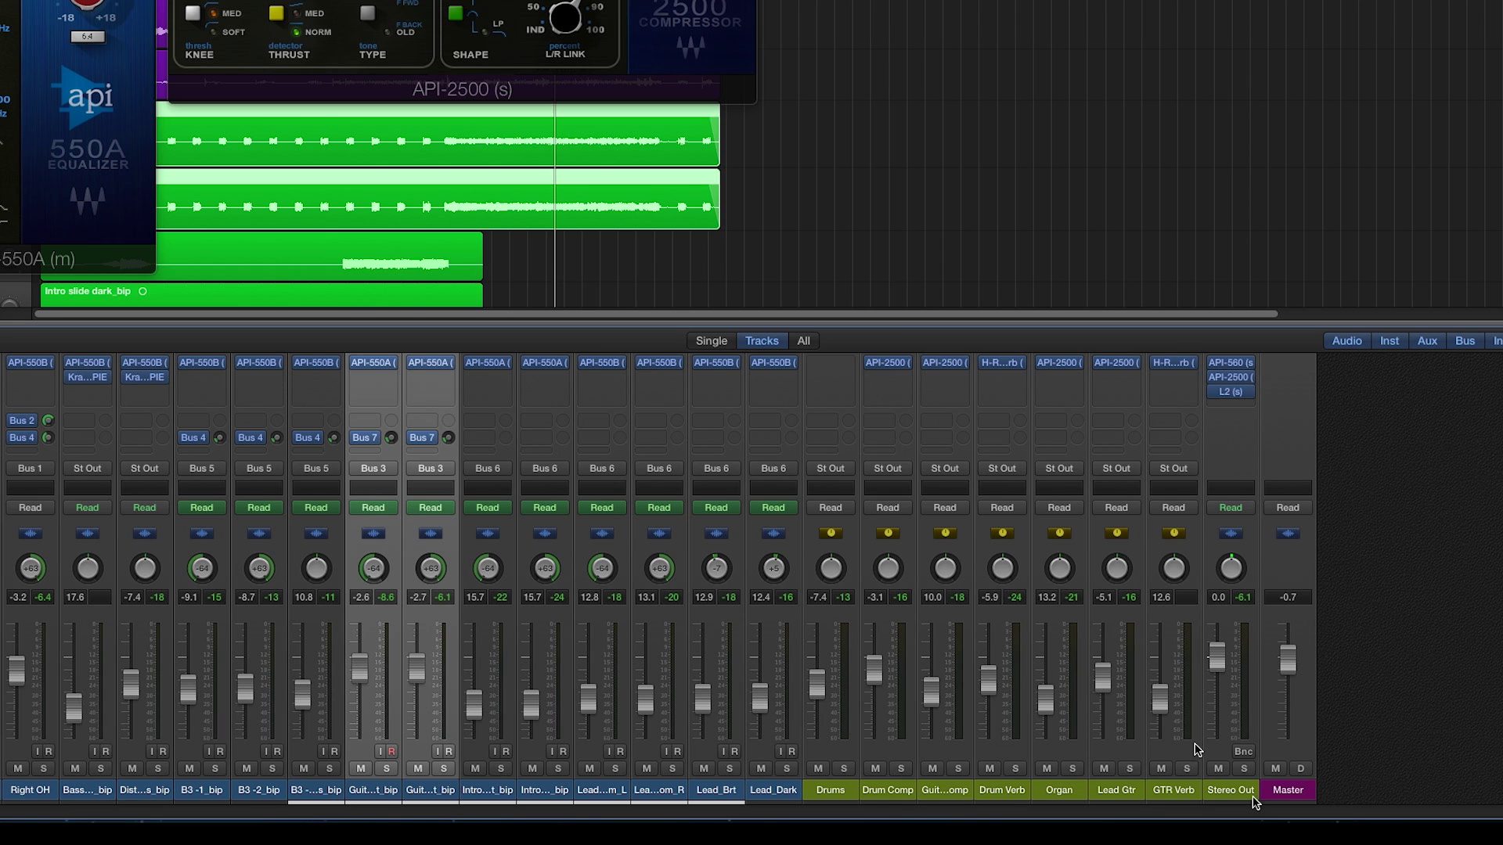
- Open the reverb plugin on the GTR Verb channel
left_click(1177, 371)
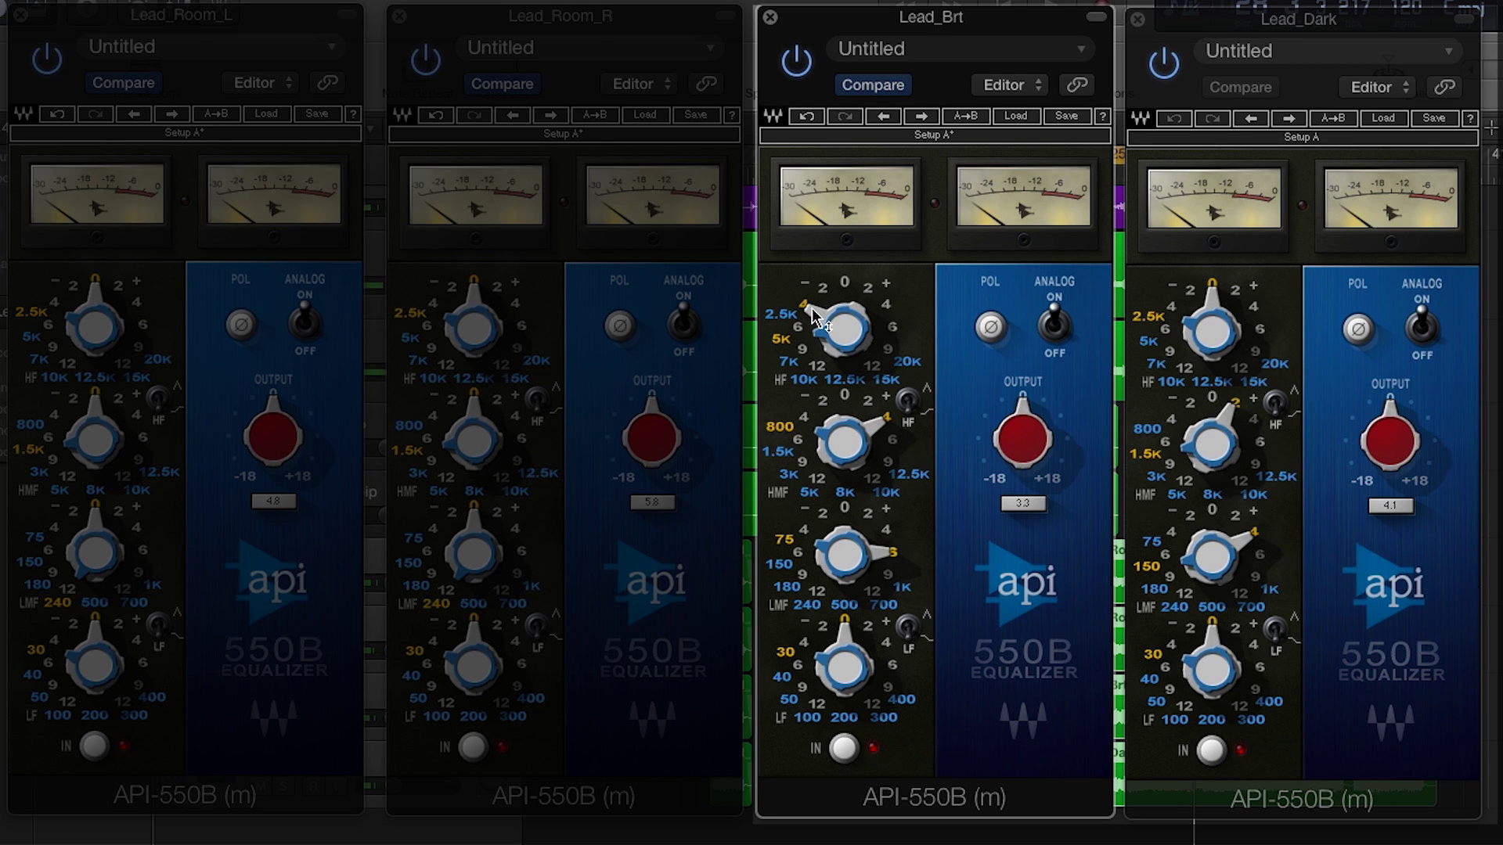
- Zero the high band and the high-mid band of the Lead_Brt API-550B in turn, restoring them to -4 and +4
left_click(843, 287)
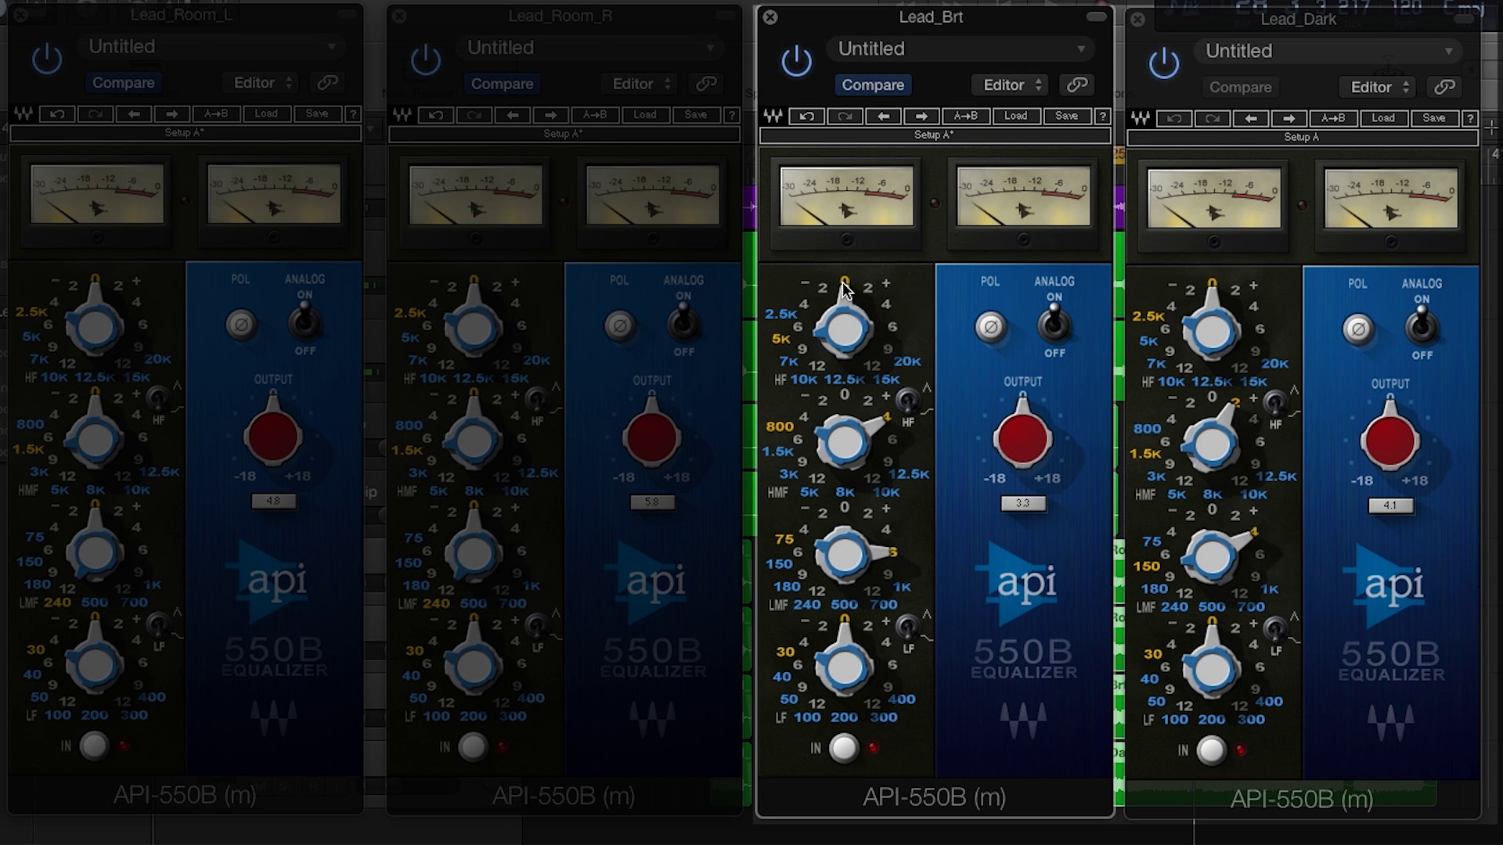
left_click(804, 304)
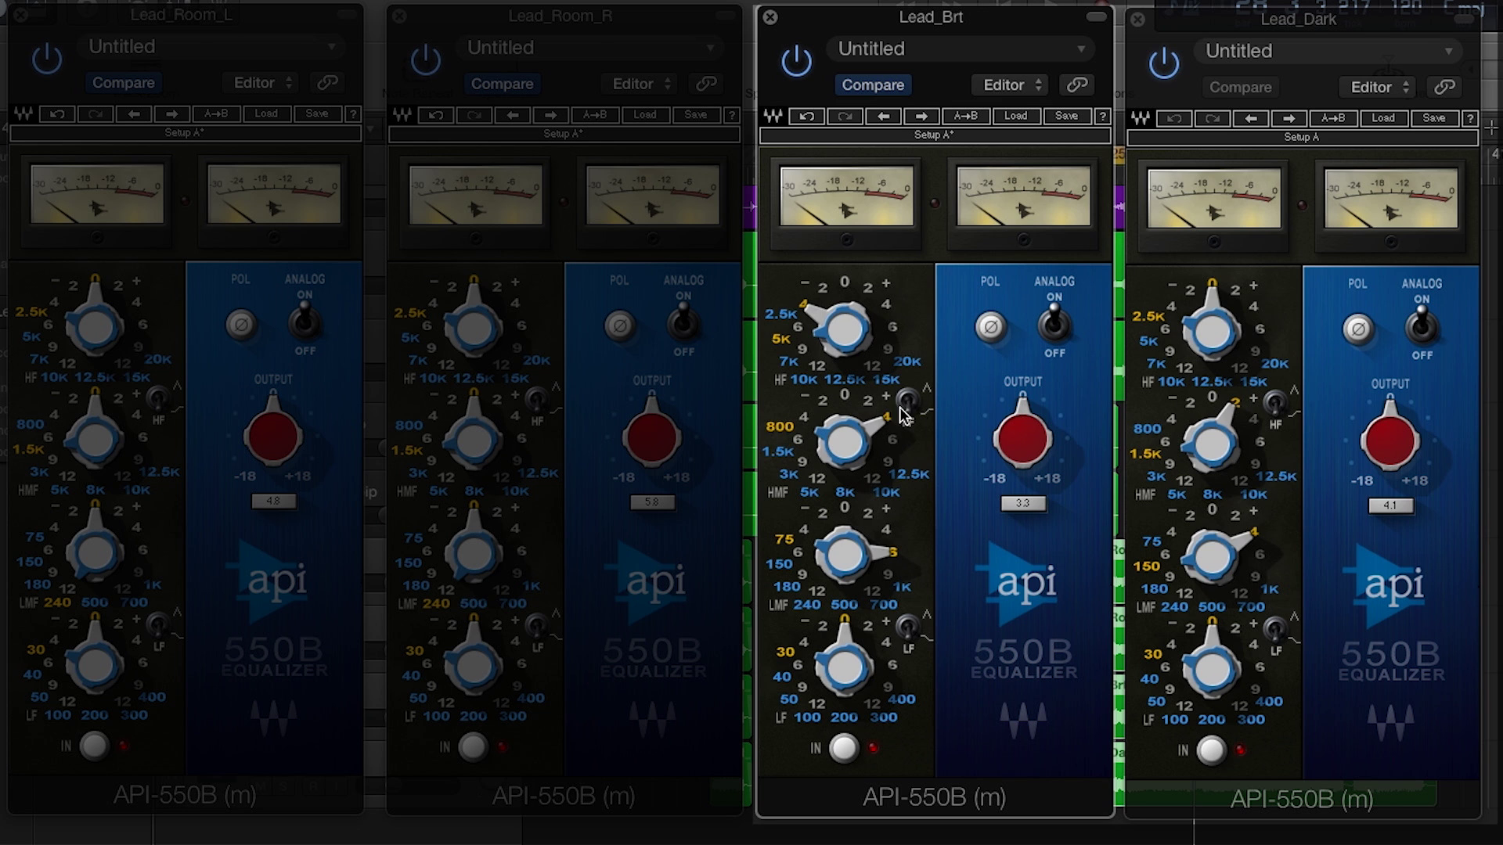
left_click(845, 398)
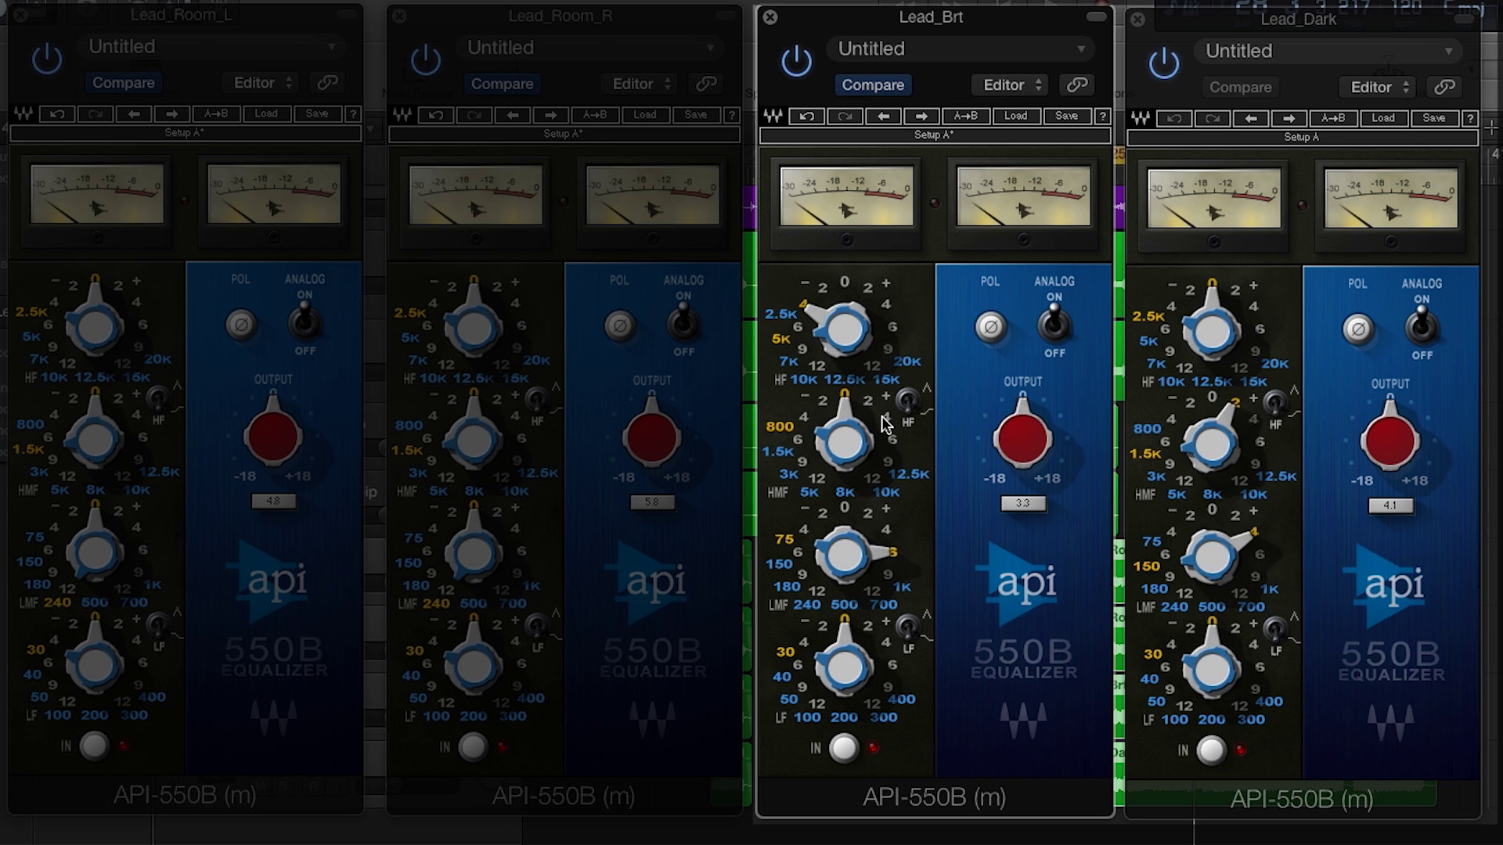
left_click(884, 419)
- Zero the low-mid gain of the Lead_Dark API-550B for comparison and restore it to +4
left_click(1246, 537)
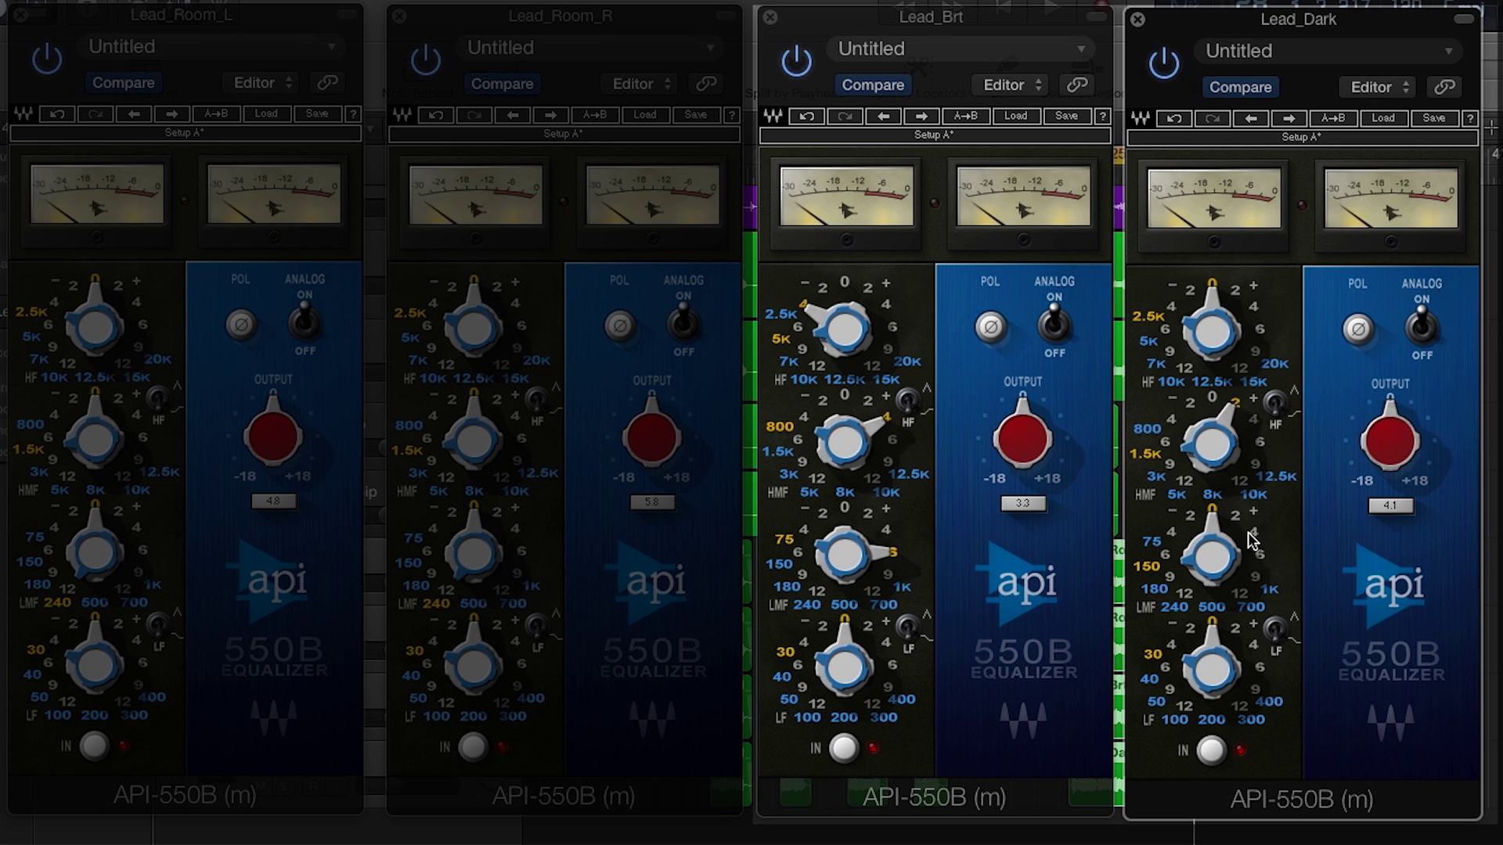
left_click(1249, 538)
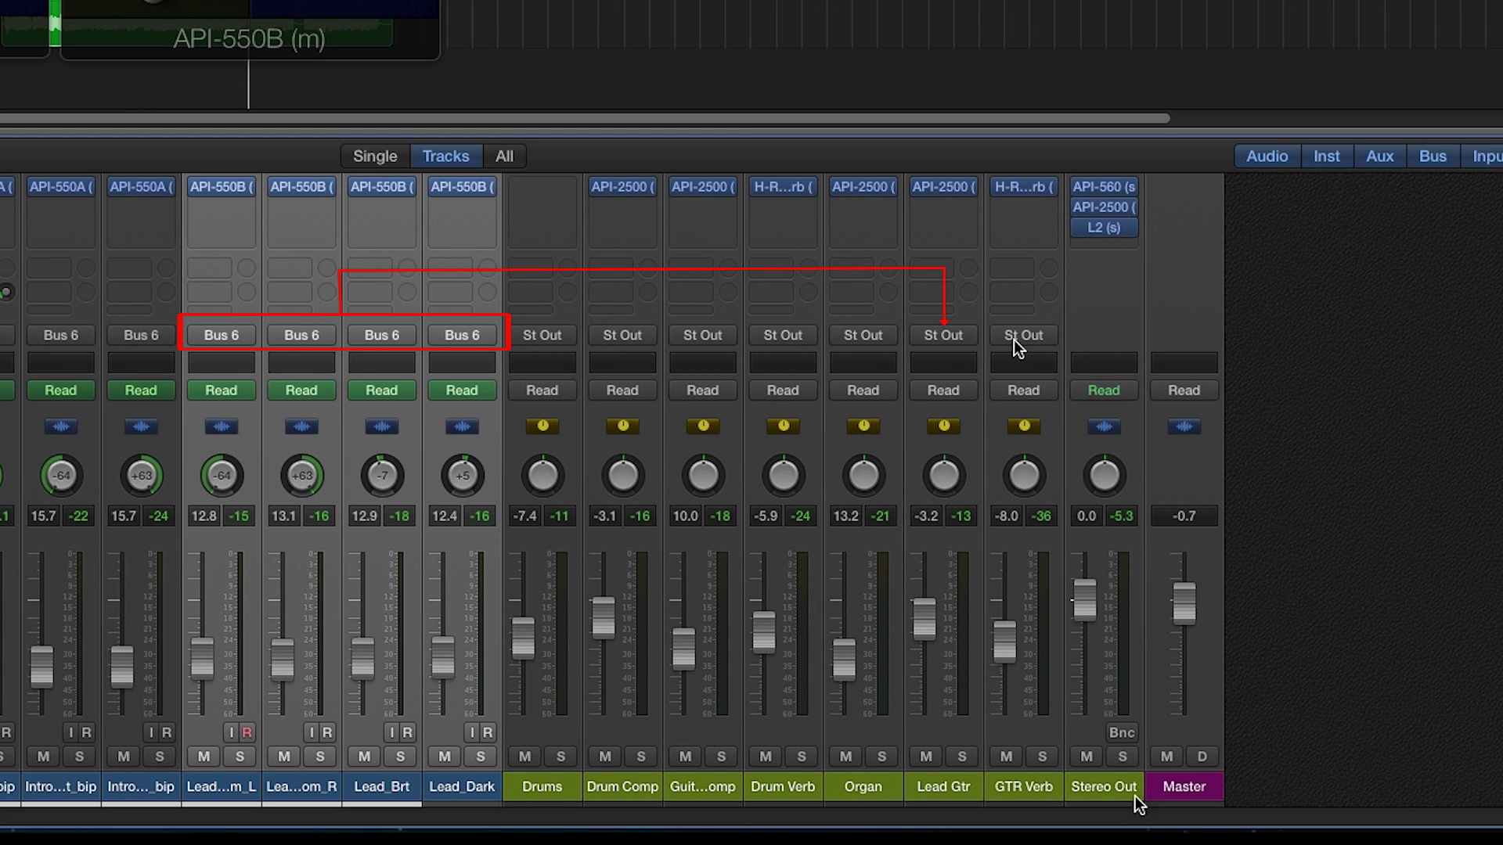
- Open the Lead Gtr channel's API-2500 compressor, switch on manual make-up, and raise its output gain slightly above 0
mouse_move(955, 185)
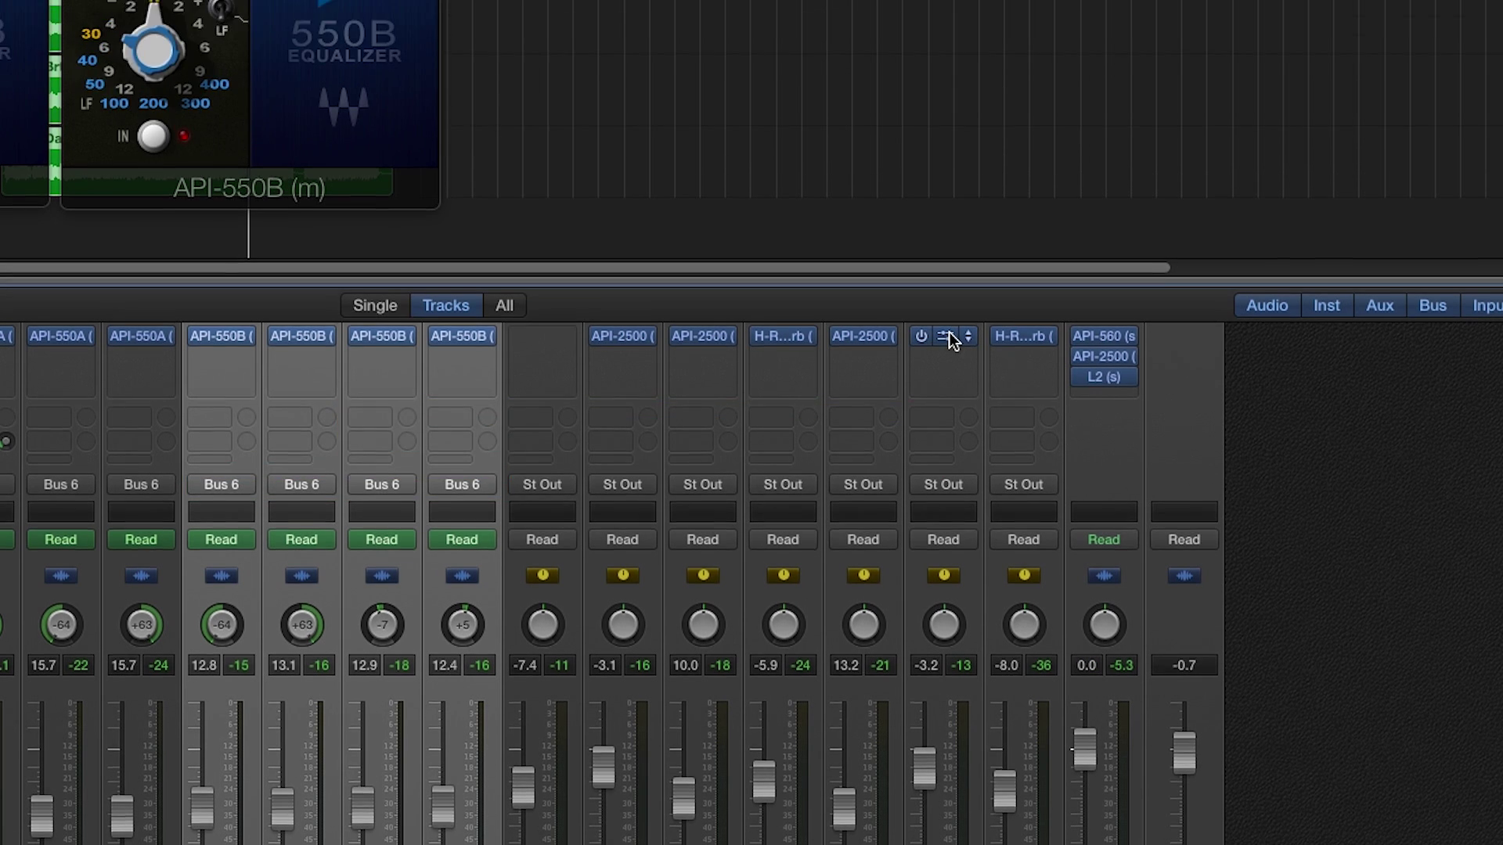
left_click(949, 336)
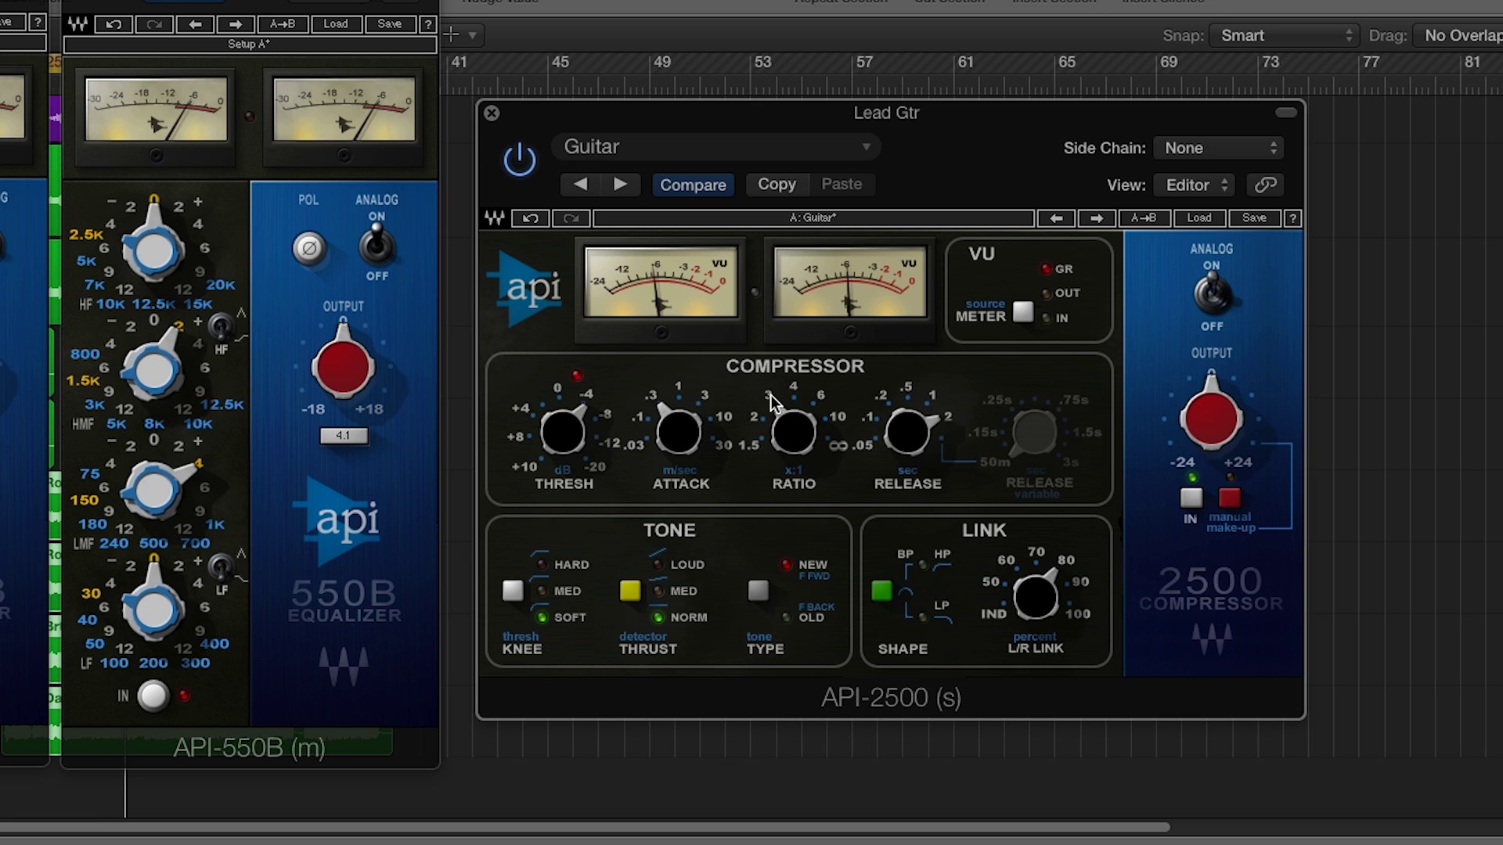
left_click(1230, 499)
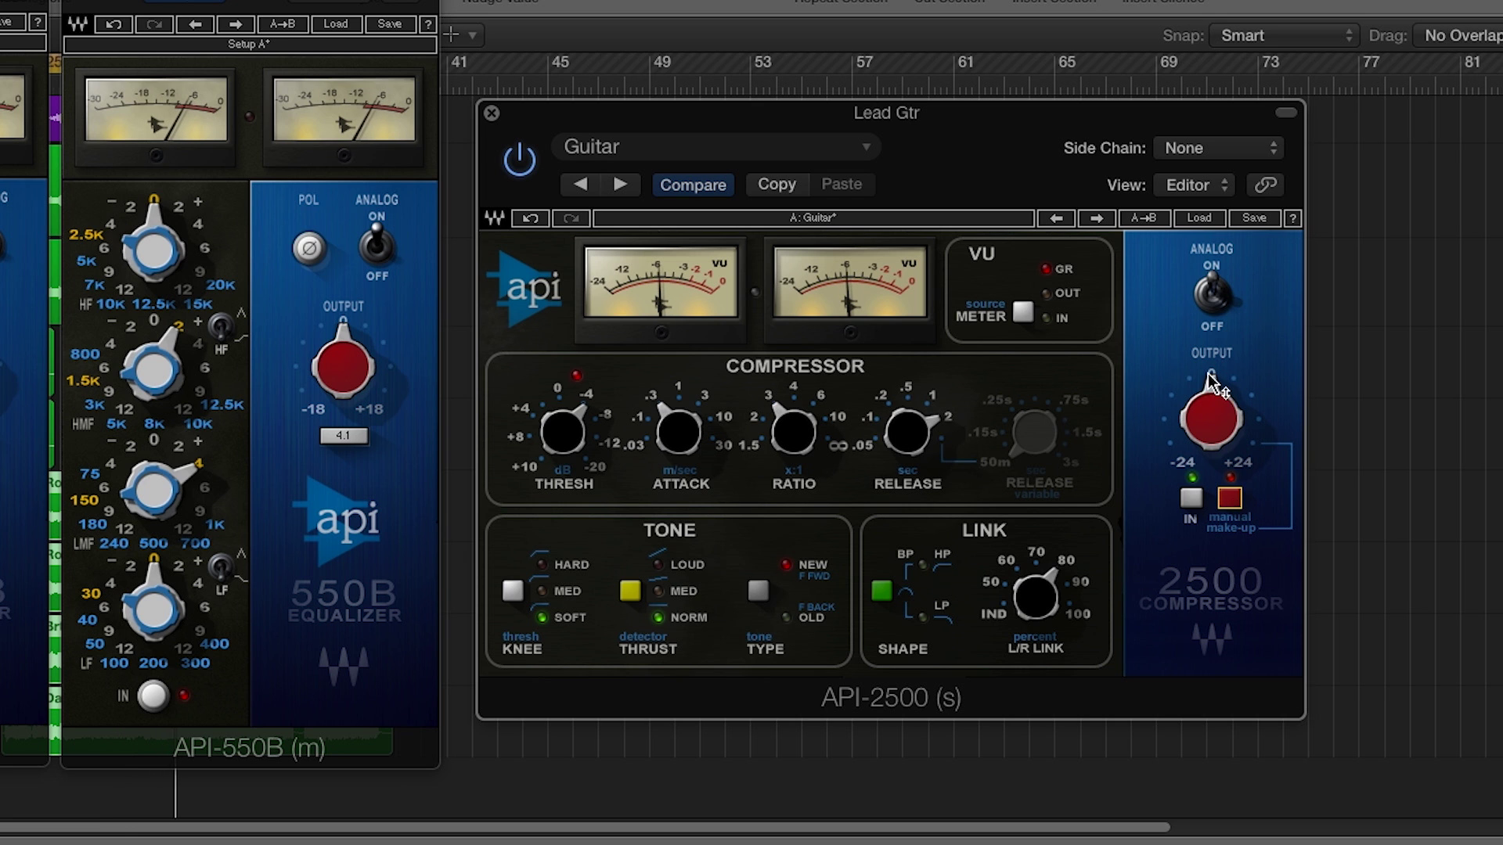
left_click_drag(1211, 411, 1211, 379)
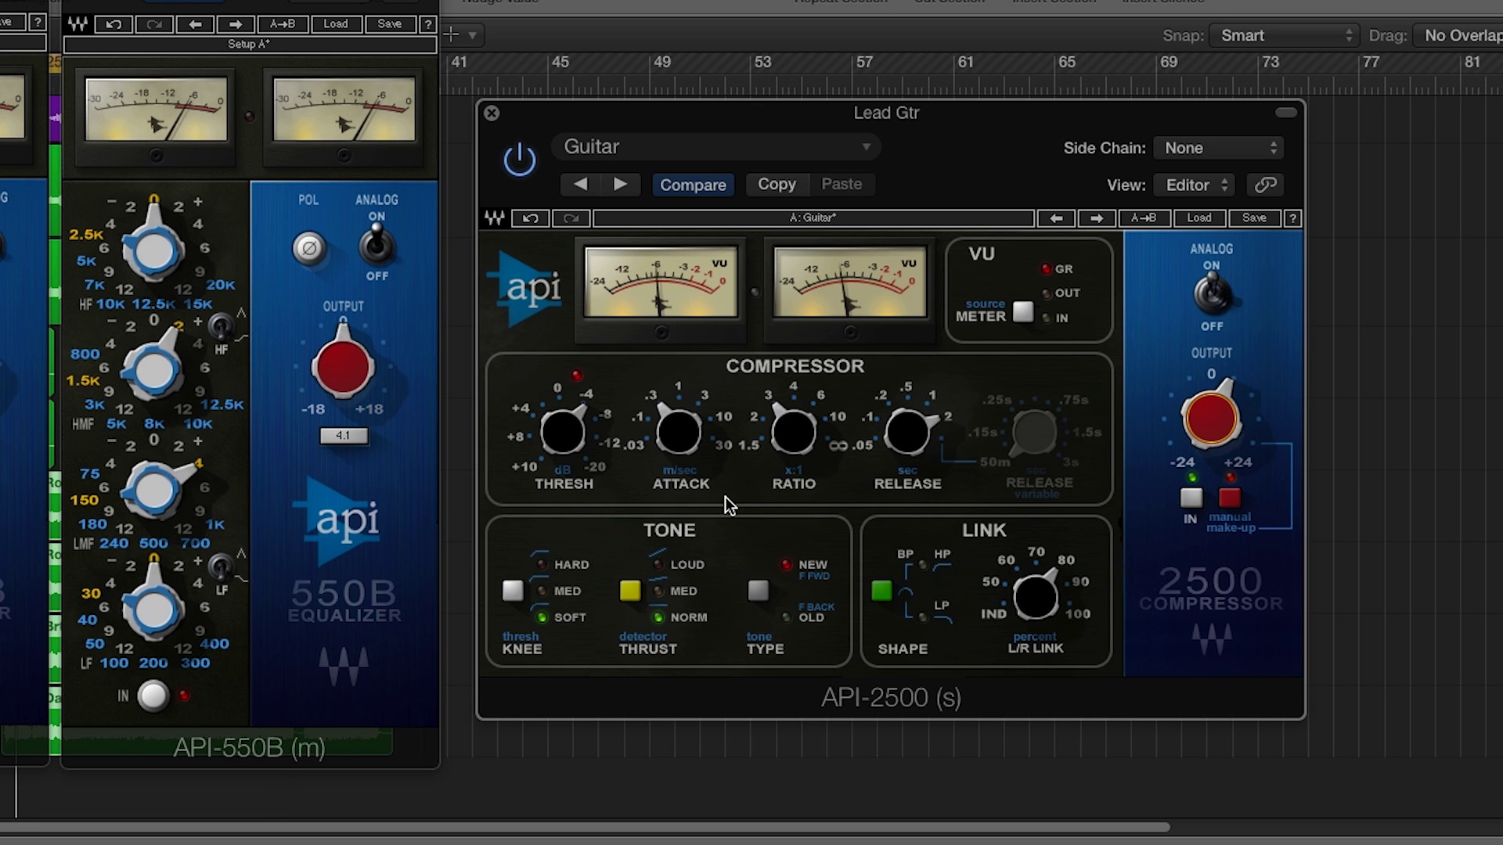
- Set the Lead Gtr compressor's ratio to 1.5:1 and readjust its output gain
left_click_drag(769, 439, 763, 456)
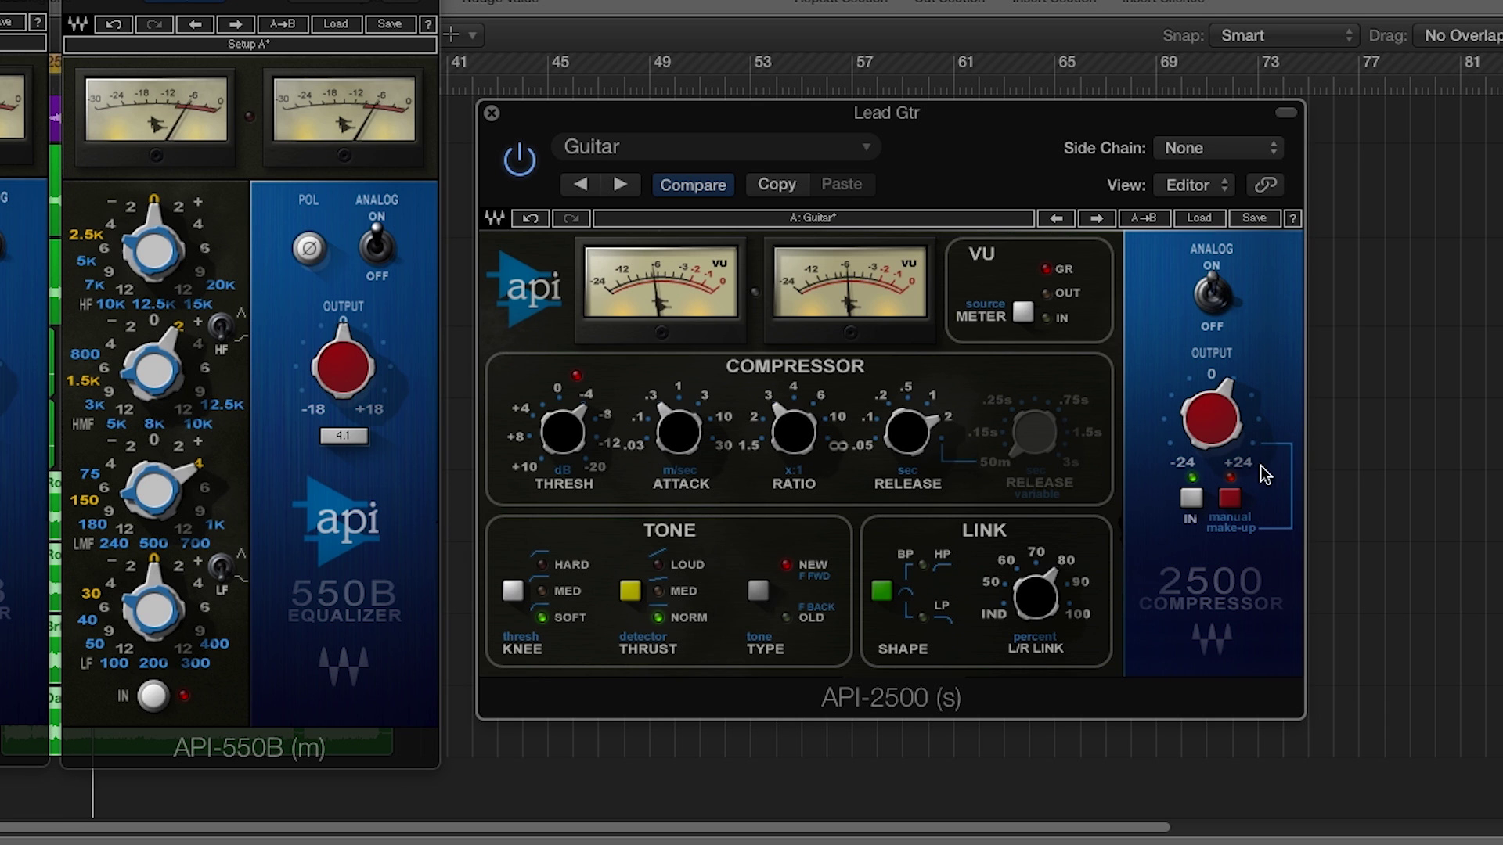
mouse_move(1212, 419)
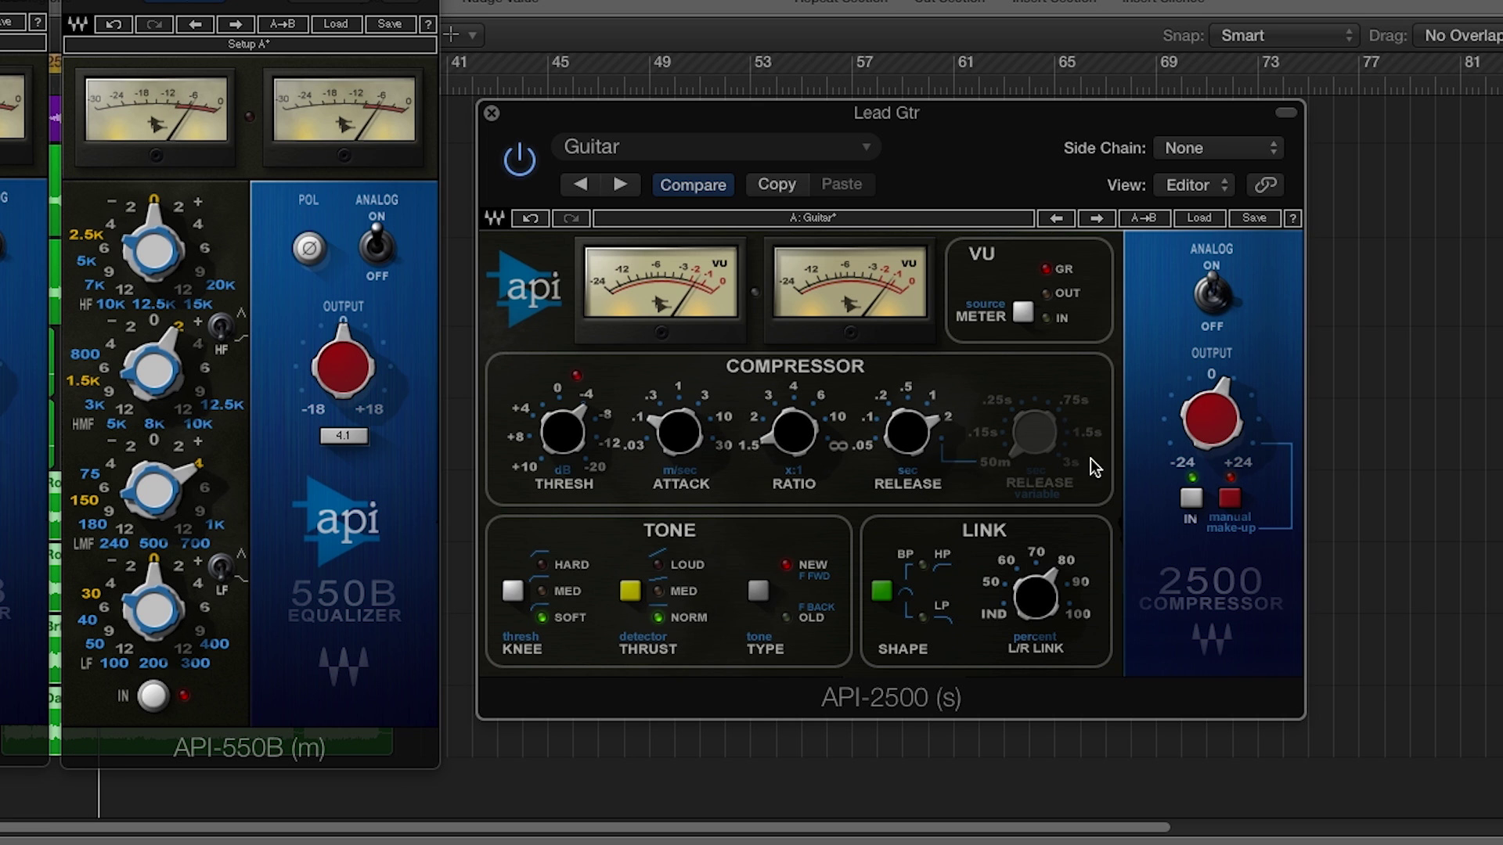
left_click_drag(1210, 418, 1211, 409)
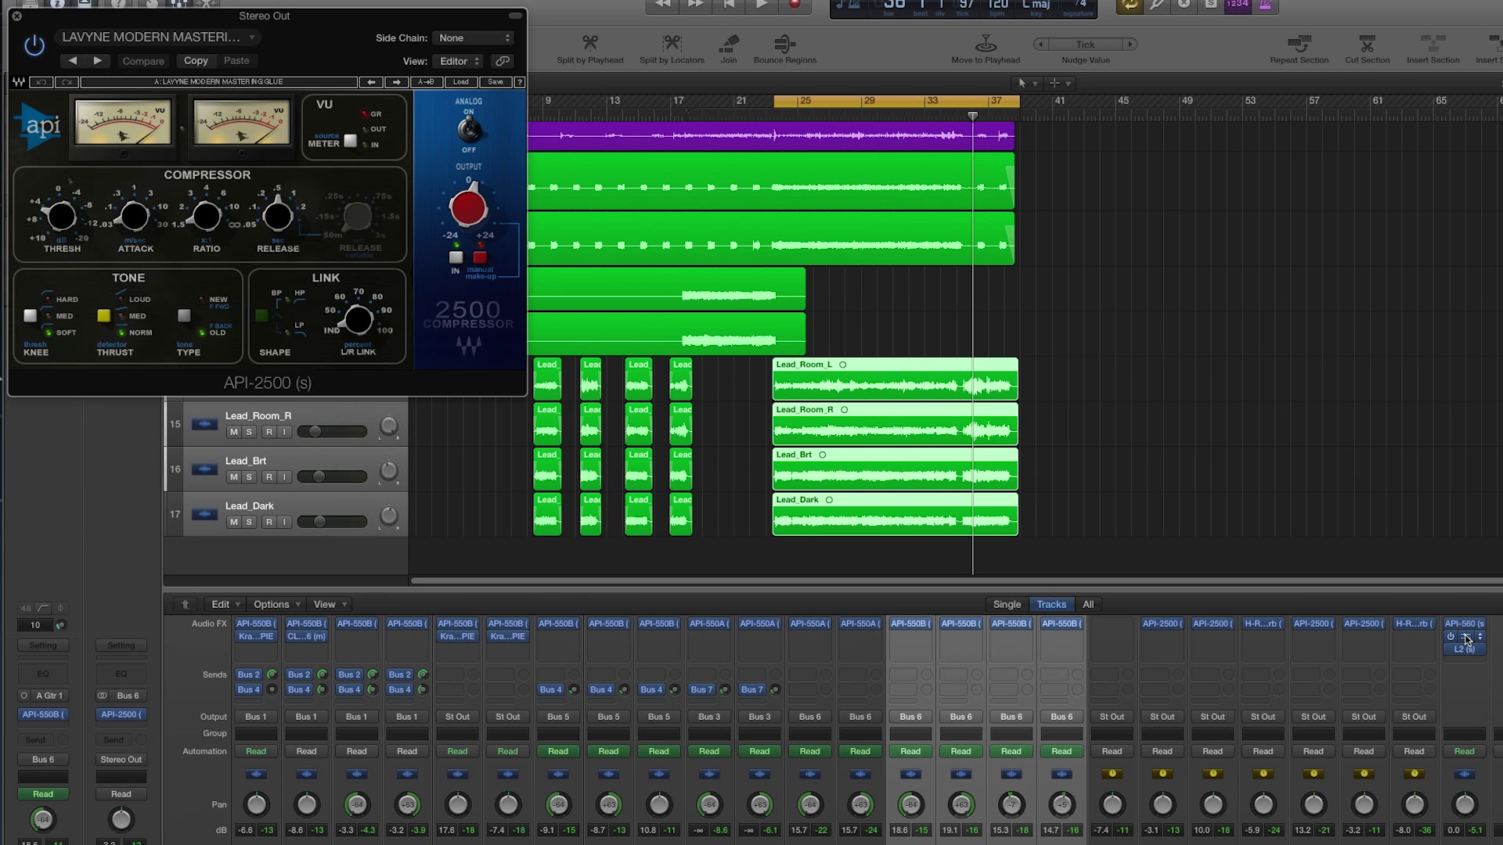
- Open the API-560 and L2 plugins on the Stereo Out beside its API-2500, and play the mix through them
left_click(1467, 626)
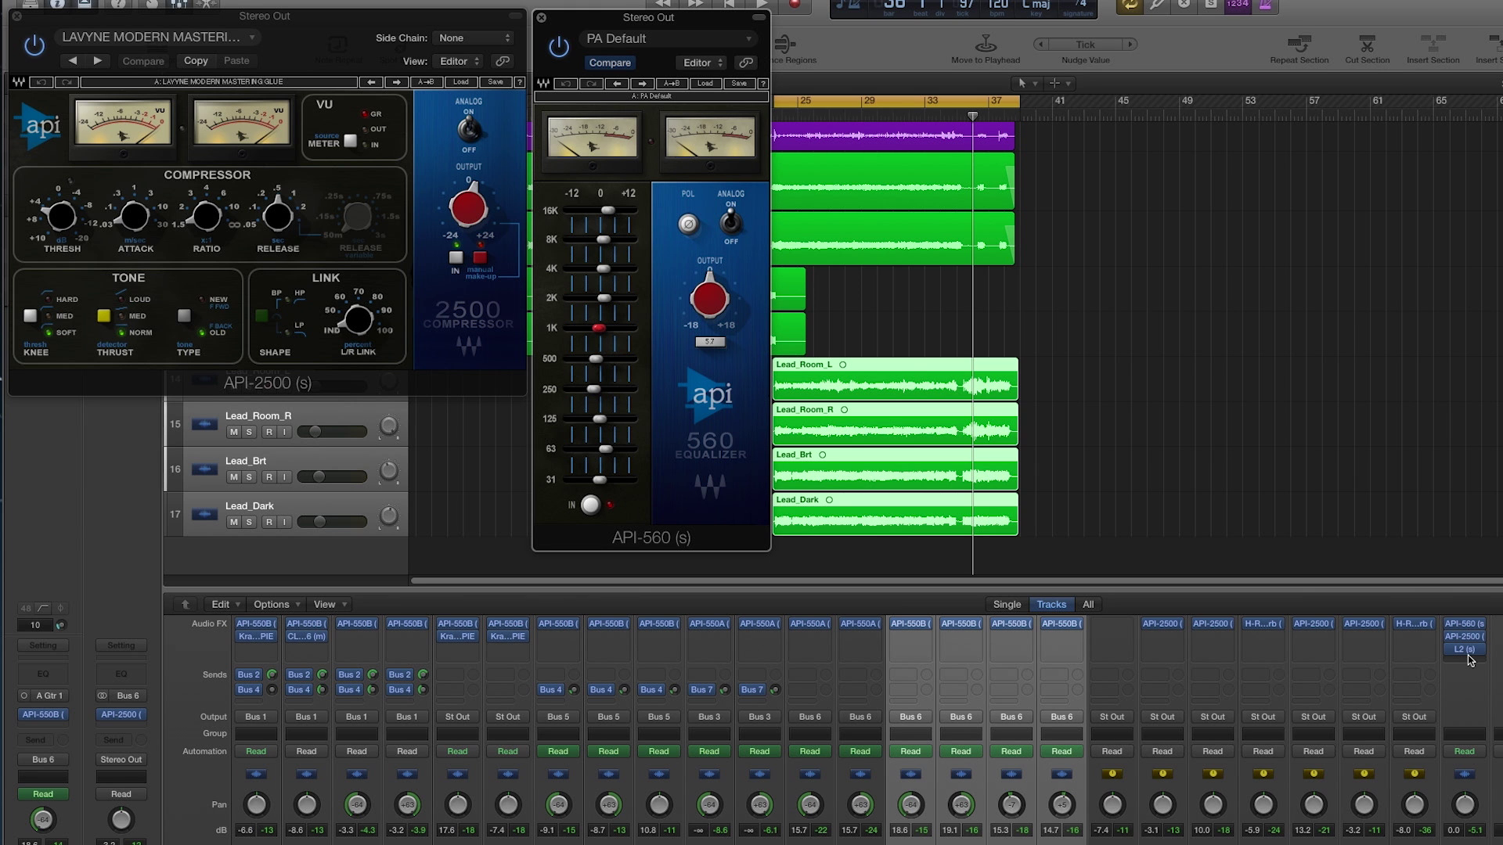
left_click(1466, 650)
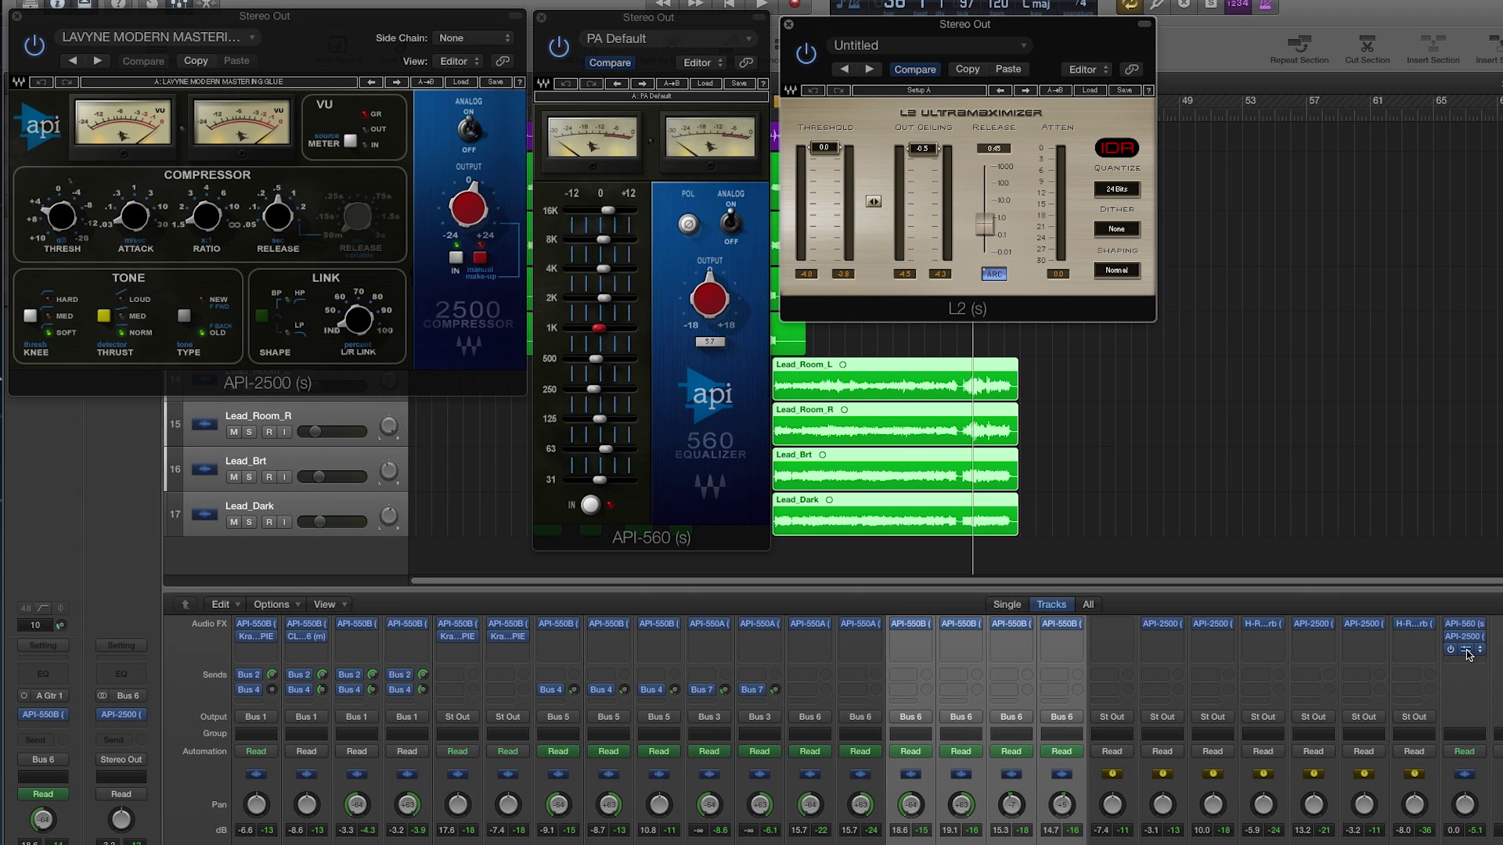
left_click(33, 48)
key("space")
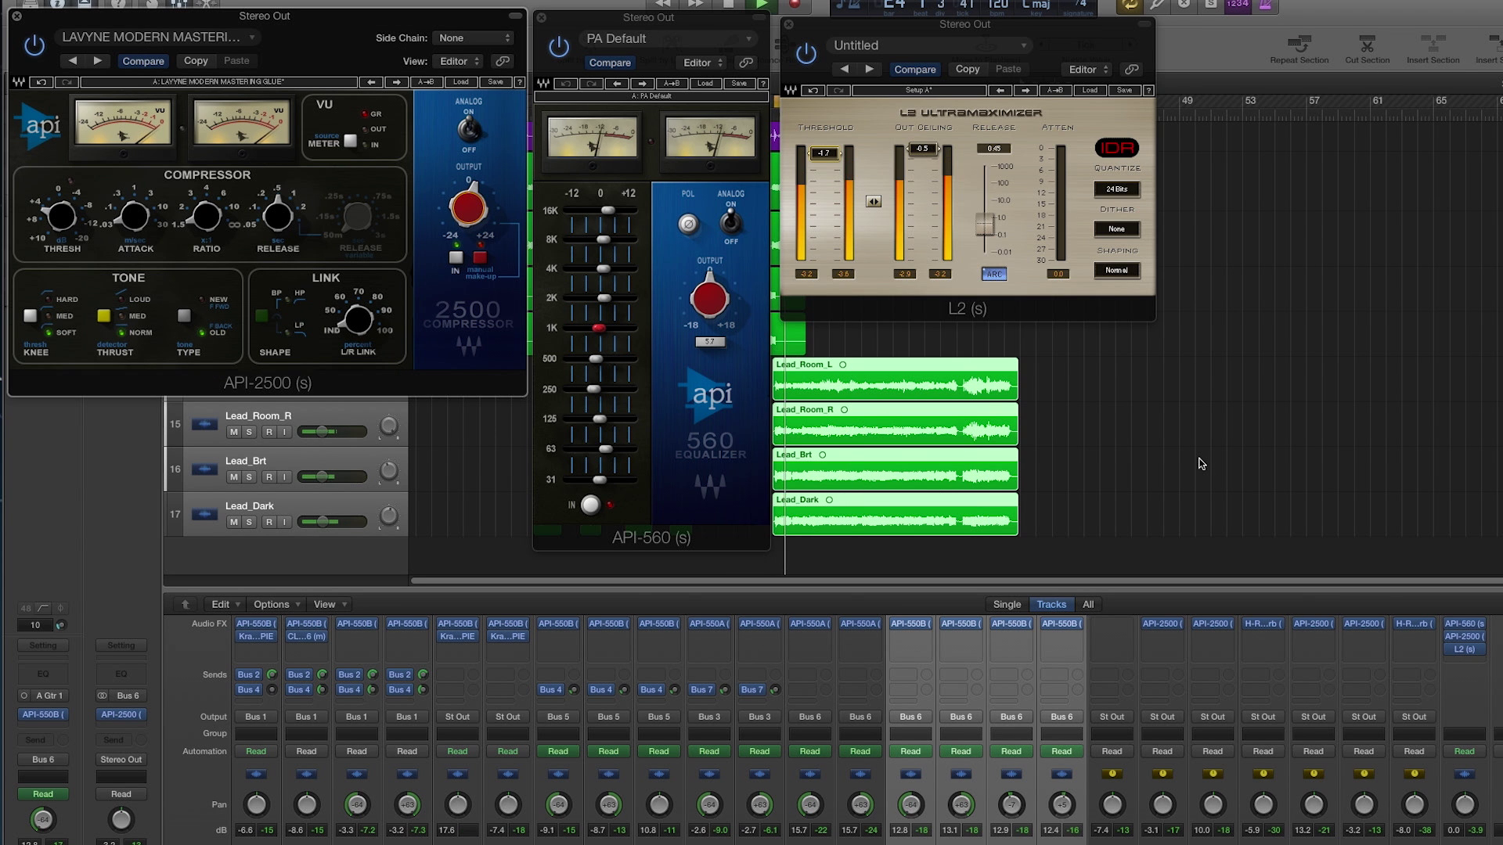